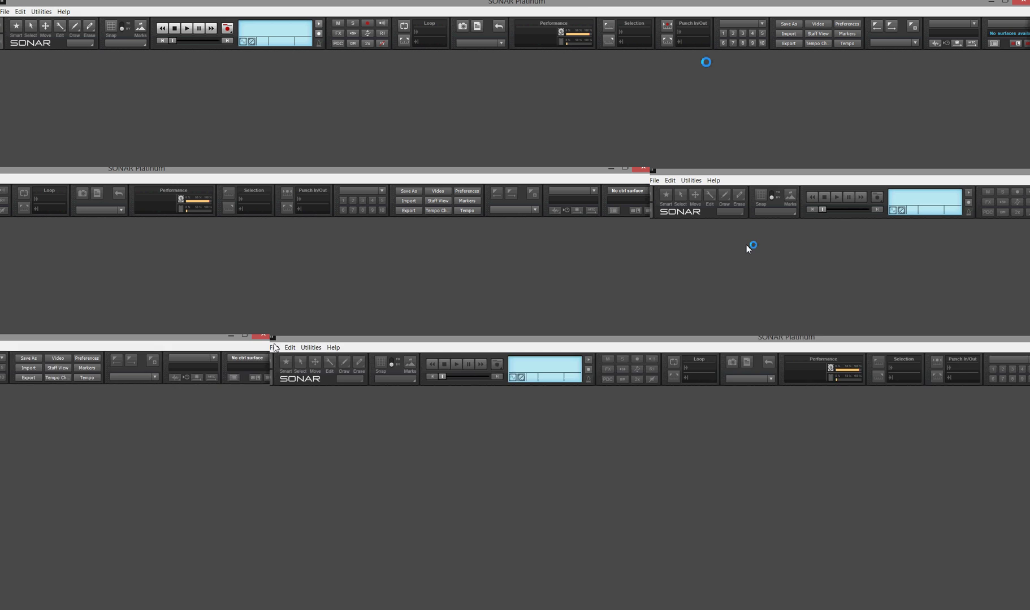
Step: Create a new project named dre
{"action": "left_click", "coordinate": [653, 180]}
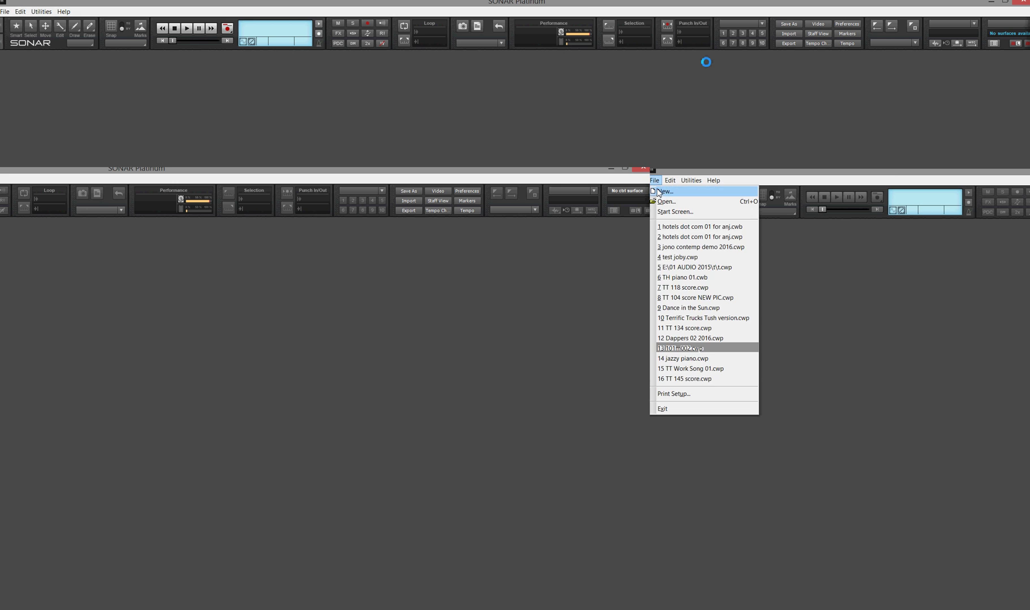
{"action": "left_click", "coordinate": [658, 191]}
{"action": "left_click", "coordinate": [592, 233]}
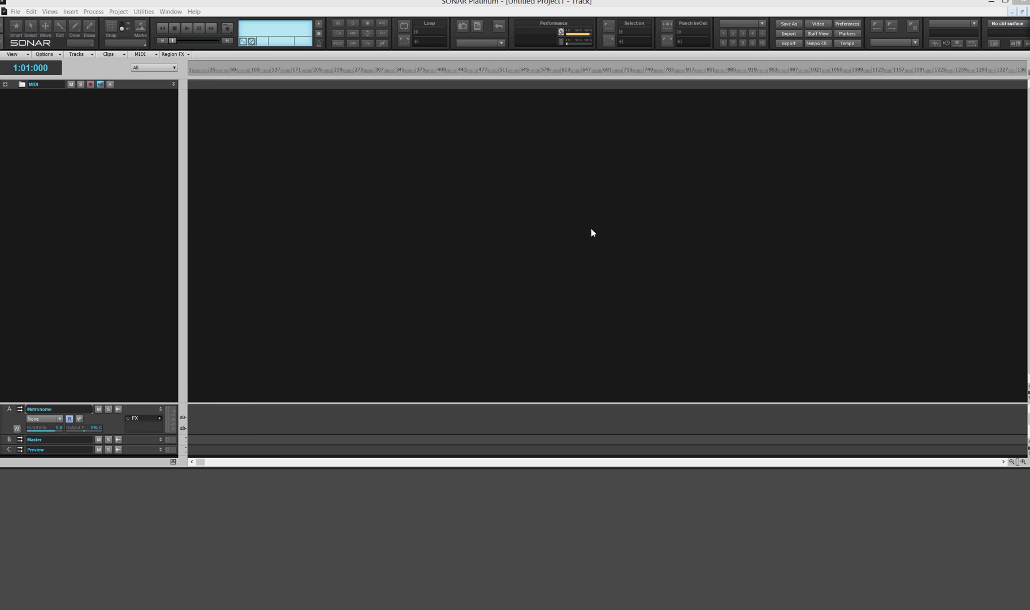
Step: Expand the browser to show the synth rack and connect the disconnected Kontakt 5 1 instrument
{"action": "left_click", "coordinate": [1020, 73]}
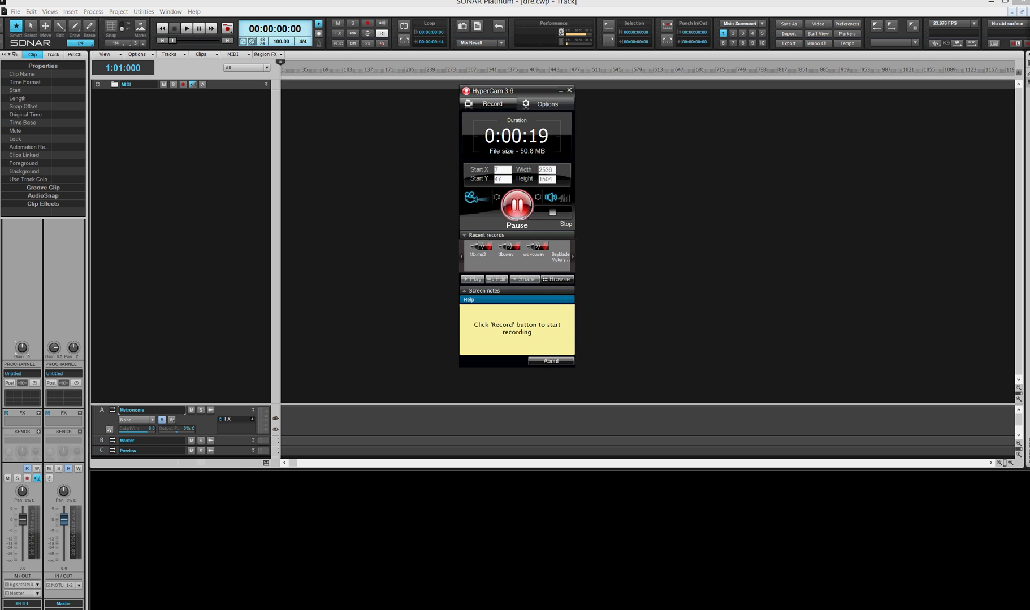
{"action": "left_click", "coordinate": [1027, 55]}
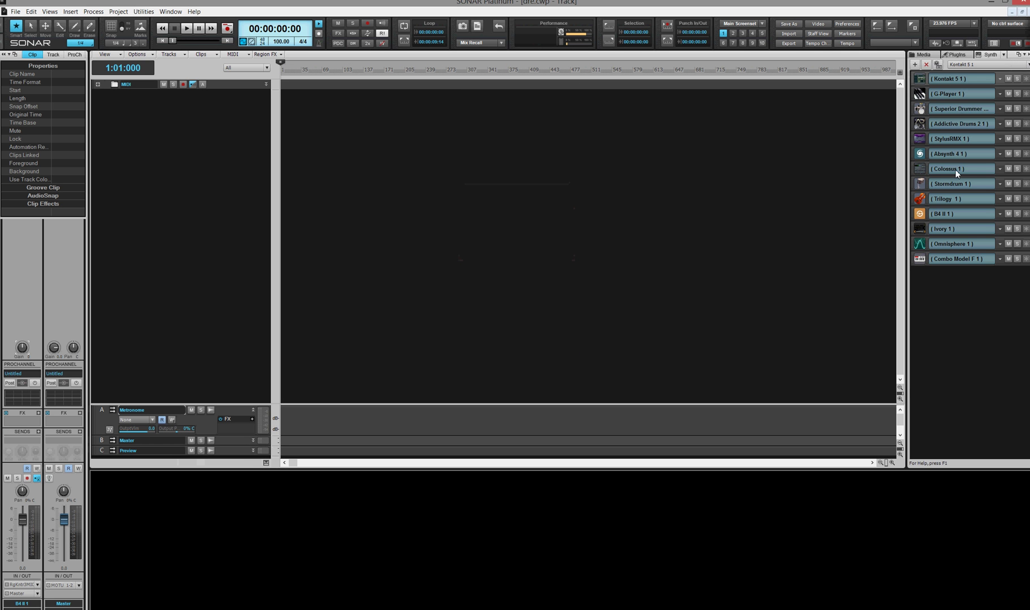
{"action": "left_click", "coordinate": [939, 79]}
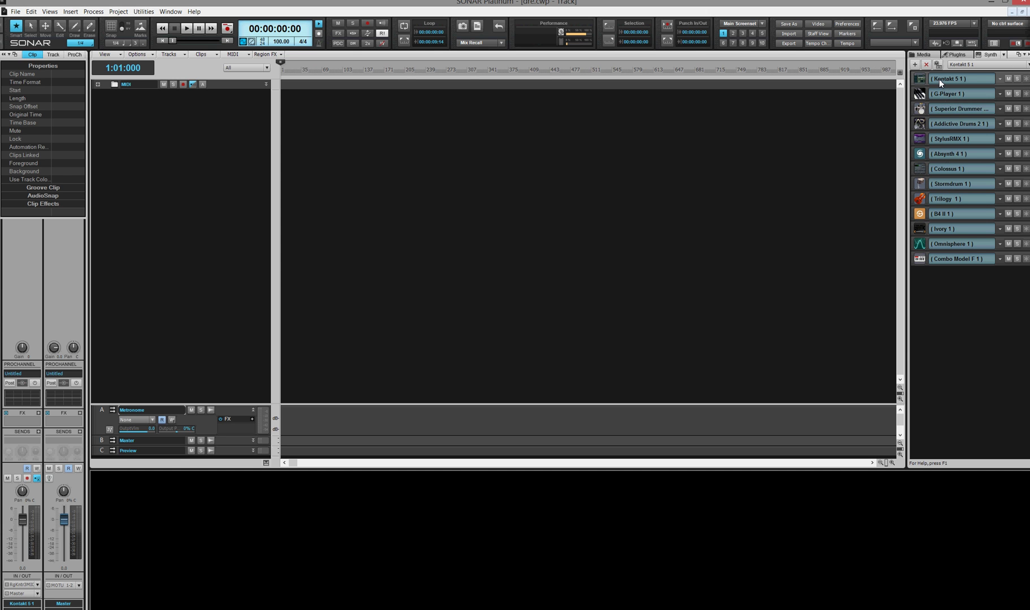
{"action": "left_click", "coordinate": [1003, 55]}
{"action": "left_click", "coordinate": [851, 118]}
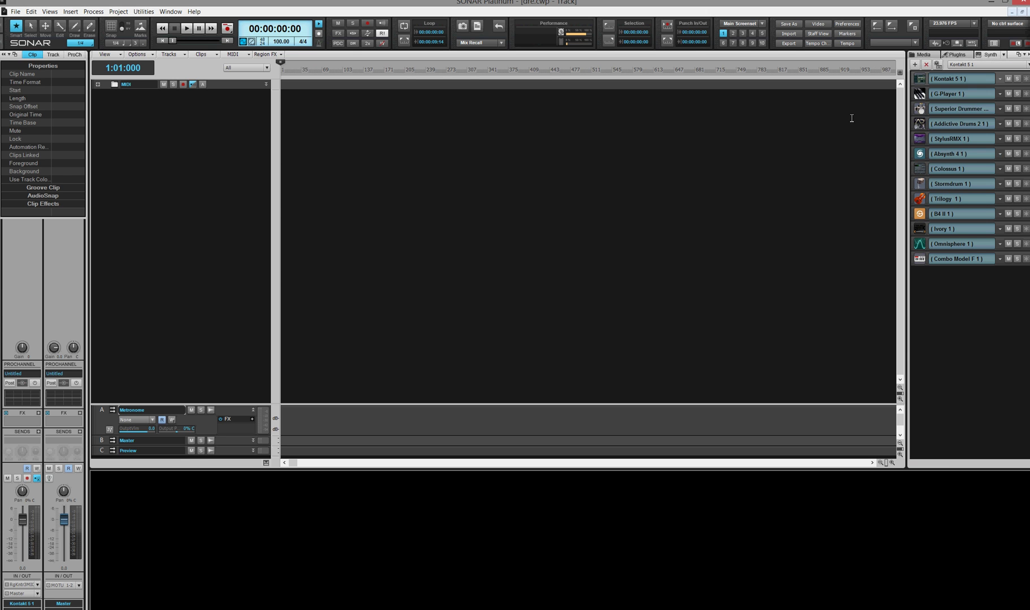
{"action": "left_click", "coordinate": [987, 54]}
{"action": "left_click", "coordinate": [945, 92]}
{"action": "left_click", "coordinate": [940, 80]}
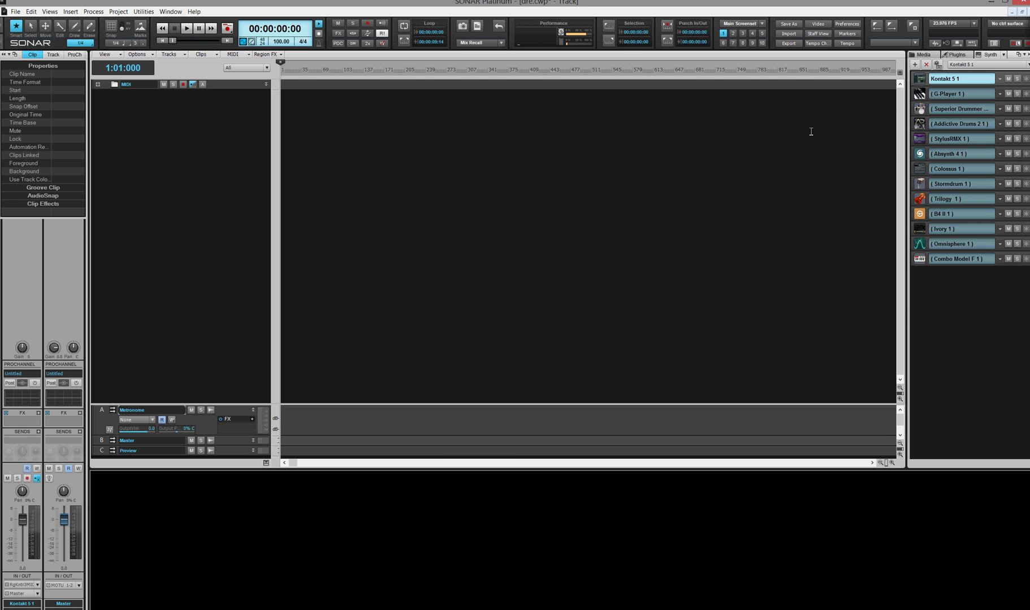
Step: Open the Kontakt 5 1 interface, place its window mid-screen and load the Alicias Keys.nki instrument
{"action": "left_click", "coordinate": [918, 84]}
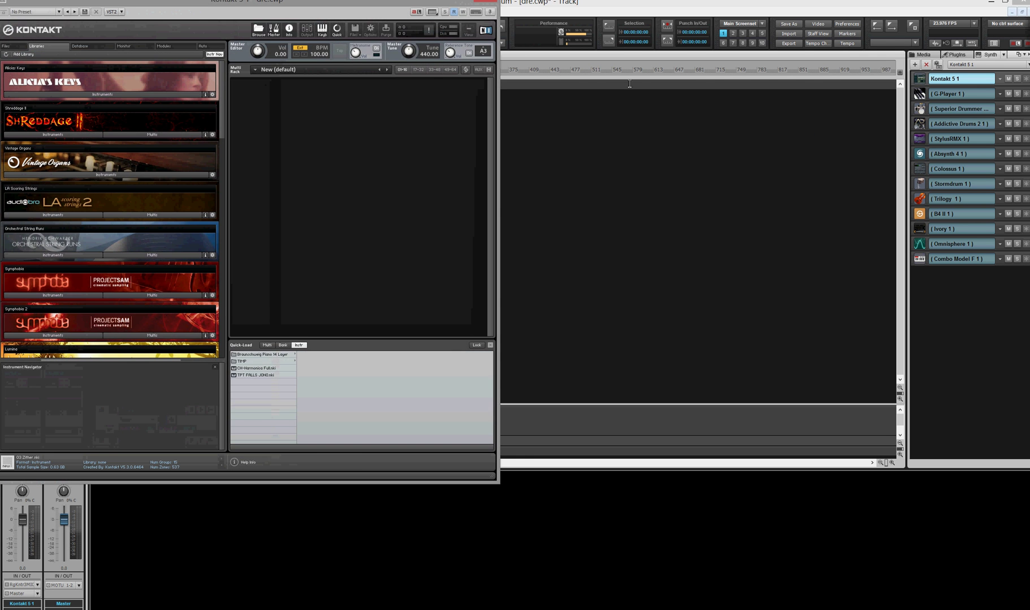
{"action": "left_click_drag", "start_coordinate": [317, 6], "coordinate": [688, 41]}
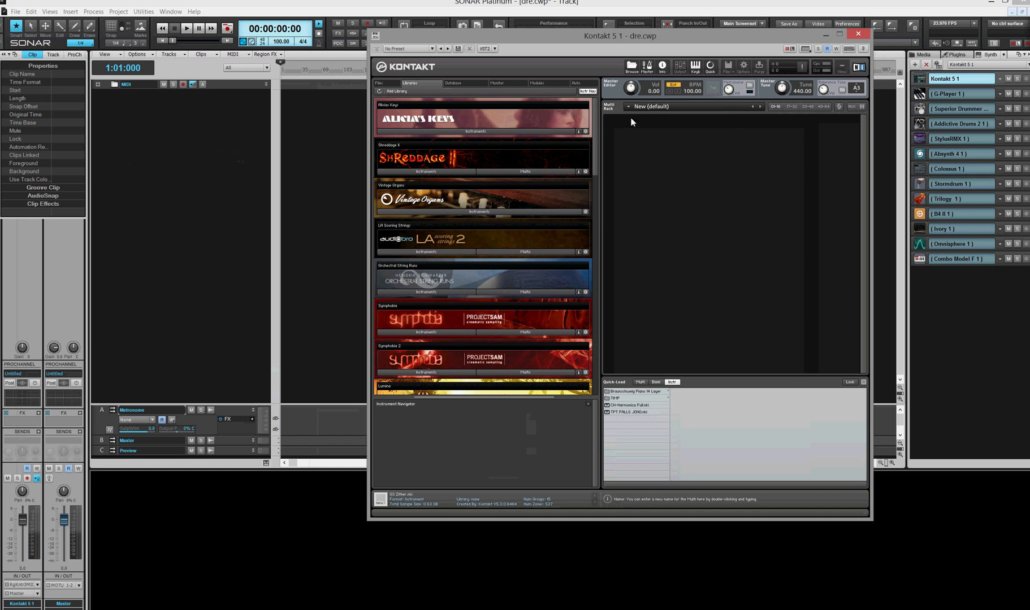
{"action": "left_click", "coordinate": [419, 131]}
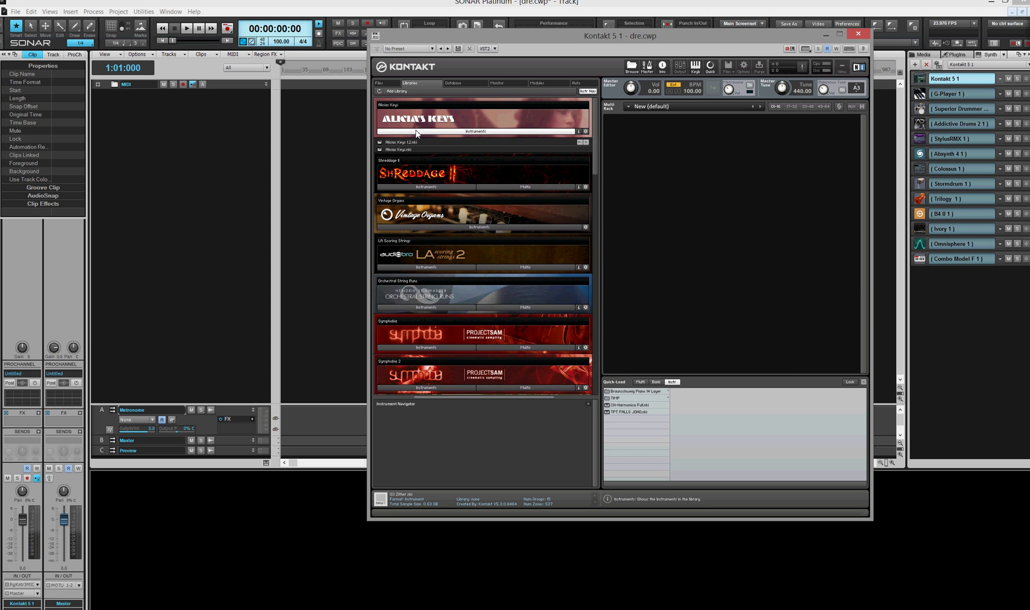
{"action": "double_click", "coordinate": [391, 150]}
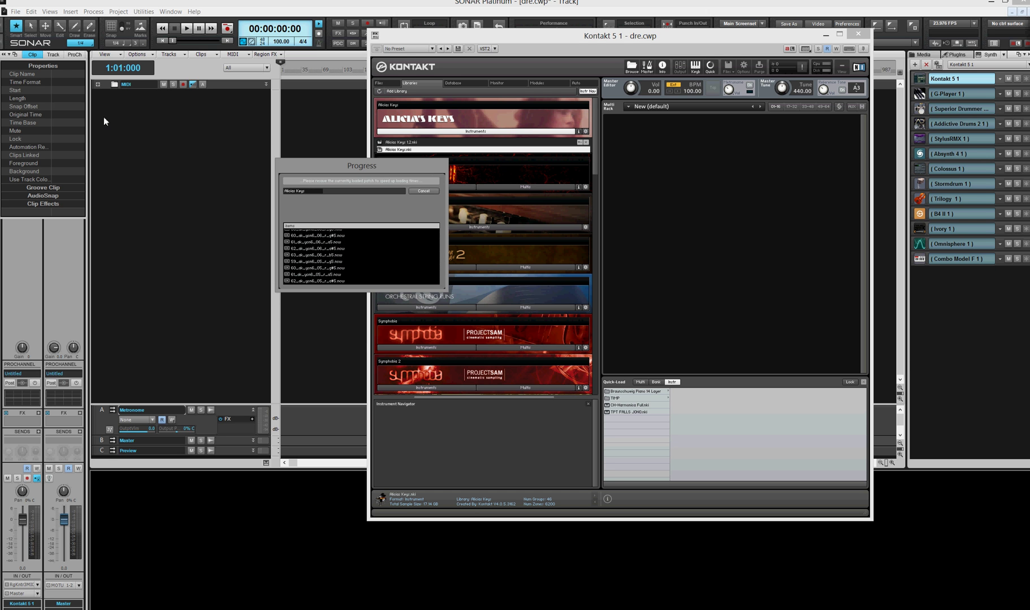
Step: Insert a MIDI track with its input set to All Inputs, MIDI Omni, and its output routed to Kontakt 5 1
{"action": "right_click", "coordinate": [124, 125]}
{"action": "left_click", "coordinate": [143, 157]}
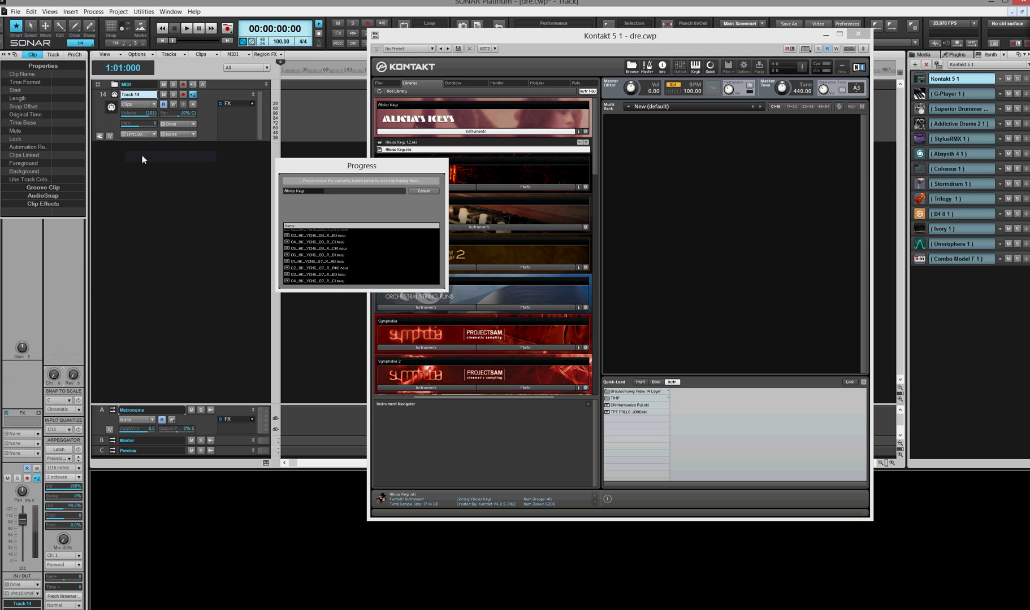
{"action": "left_click", "coordinate": [194, 125]}
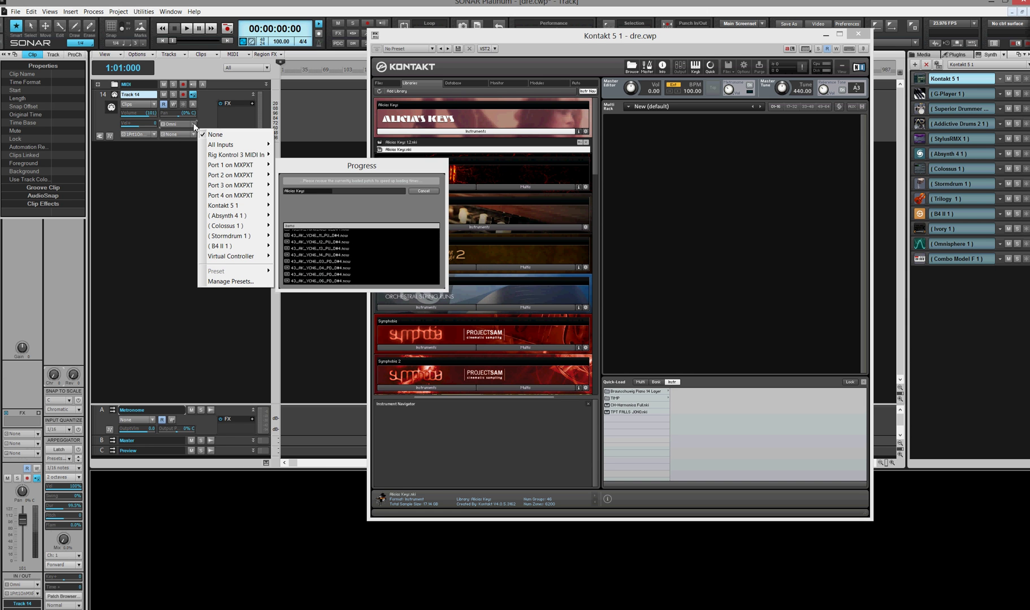
{"action": "mouse_move", "coordinate": [204, 145]}
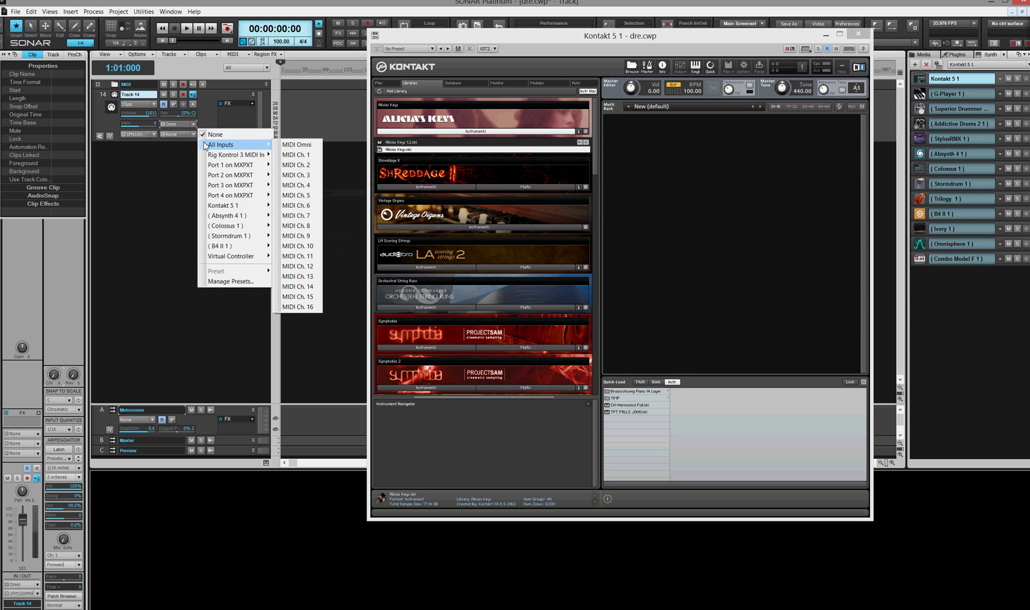
{"action": "left_click", "coordinate": [286, 146]}
{"action": "left_click", "coordinate": [154, 134]}
{"action": "left_click", "coordinate": [185, 155]}
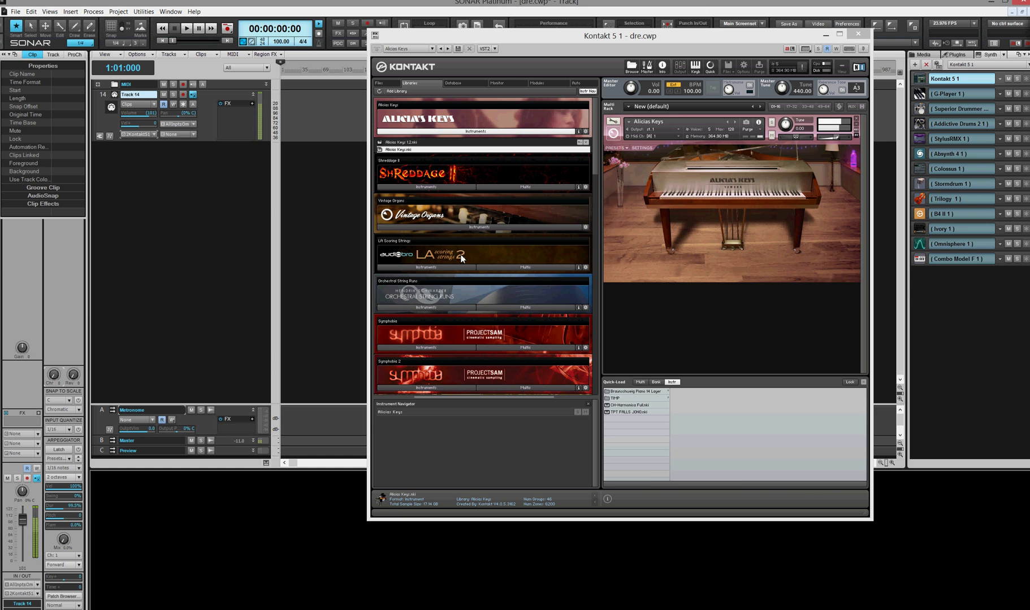
Step: Show Kontakt's on-screen keyboard and run the transport from bar 23 with Track 14 armed for recording
{"action": "left_click", "coordinate": [709, 67]}
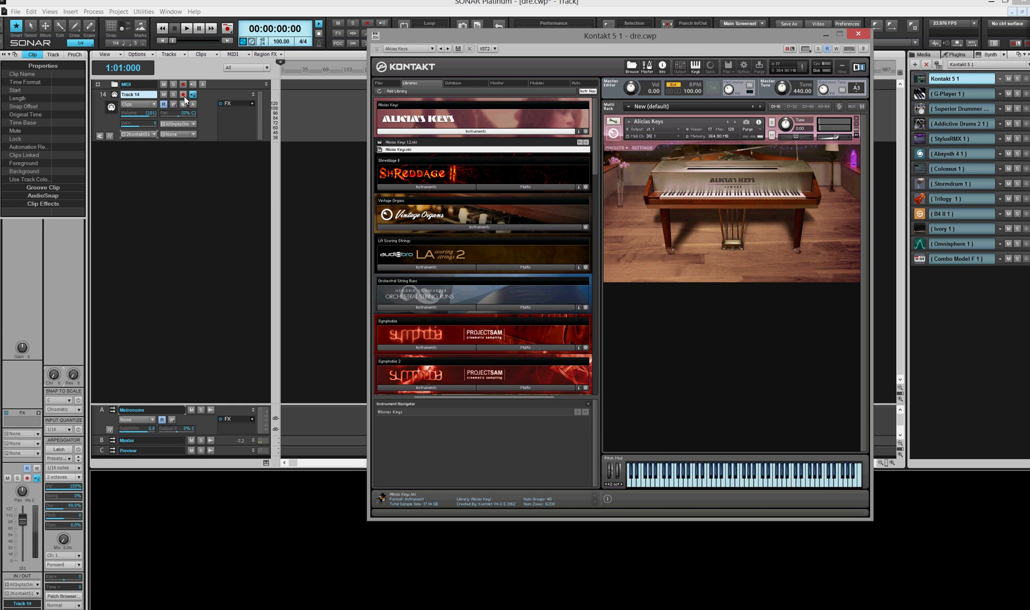
{"action": "left_click", "coordinate": [295, 113]}
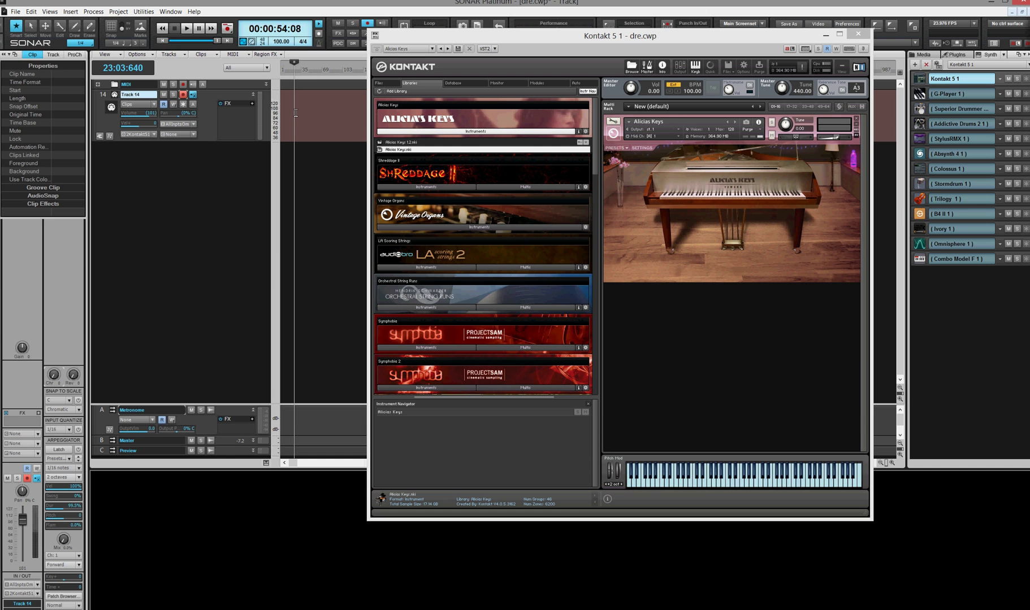
{"action": "key", "text": "space"}
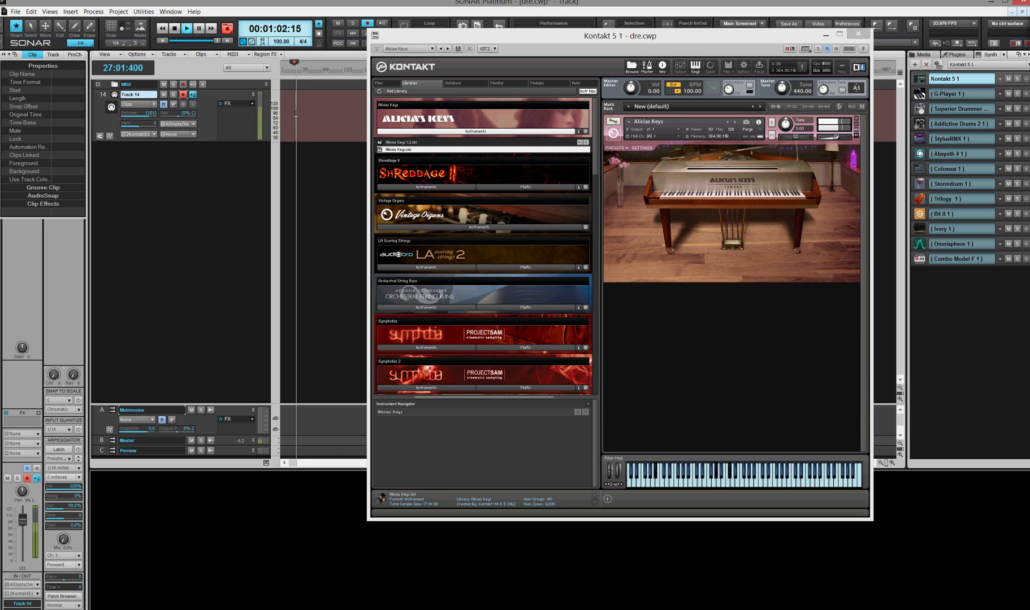
{"action": "key", "text": "space"}
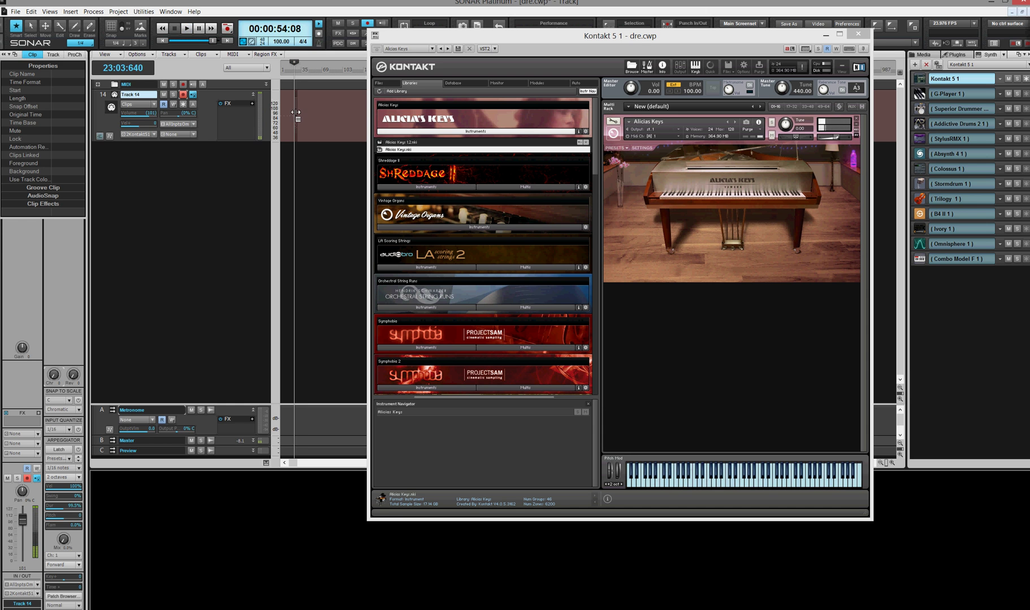
Step: Move the playhead to bar 27 and close the Kontakt window, reopening it once from the synth rack
{"action": "left_click", "coordinate": [297, 160]}
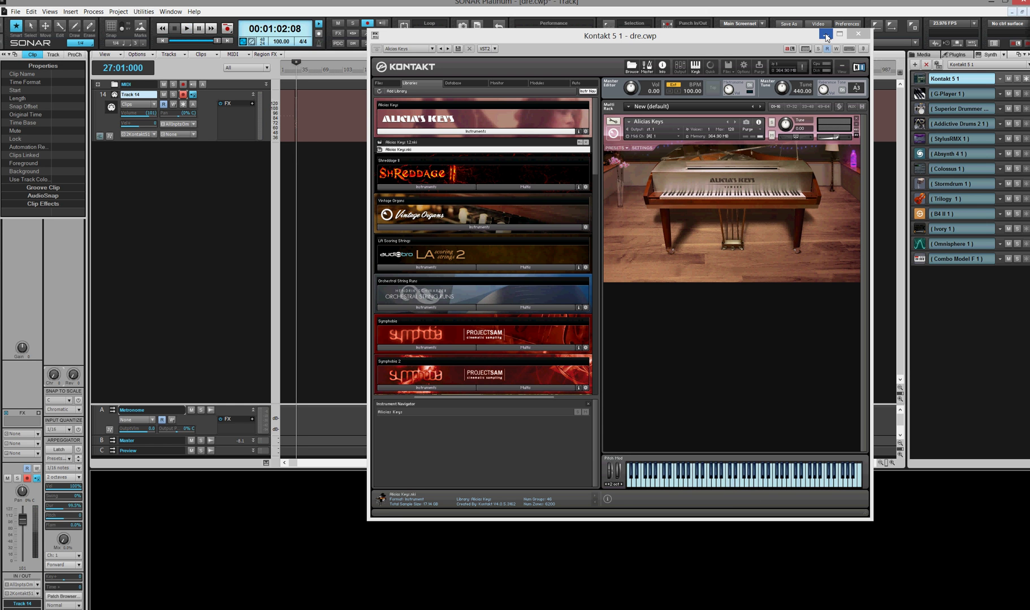
{"action": "left_click", "coordinate": [856, 32]}
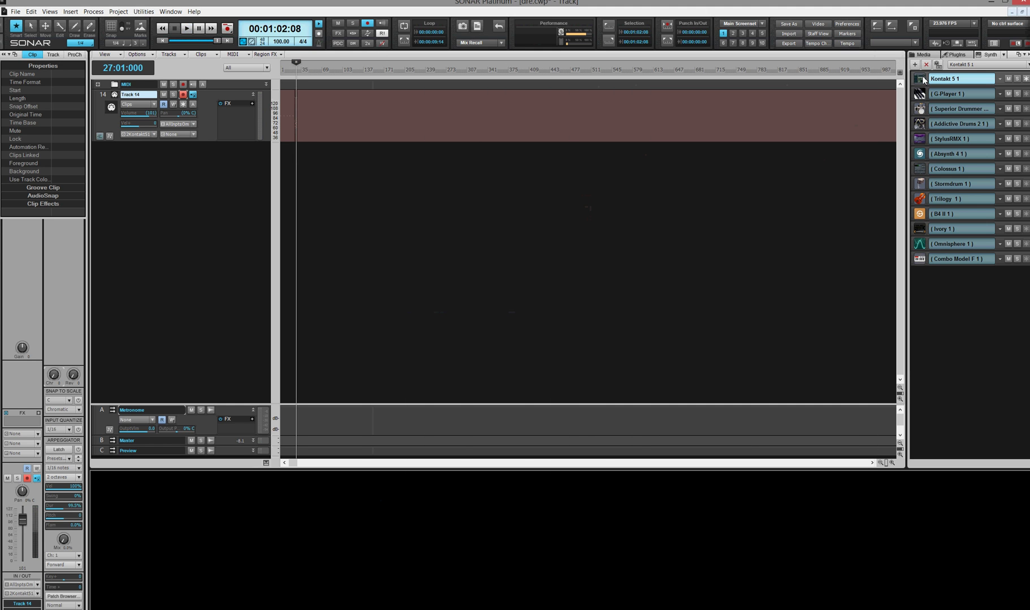
{"action": "double_click", "coordinate": [922, 79]}
{"action": "left_click", "coordinate": [856, 33]}
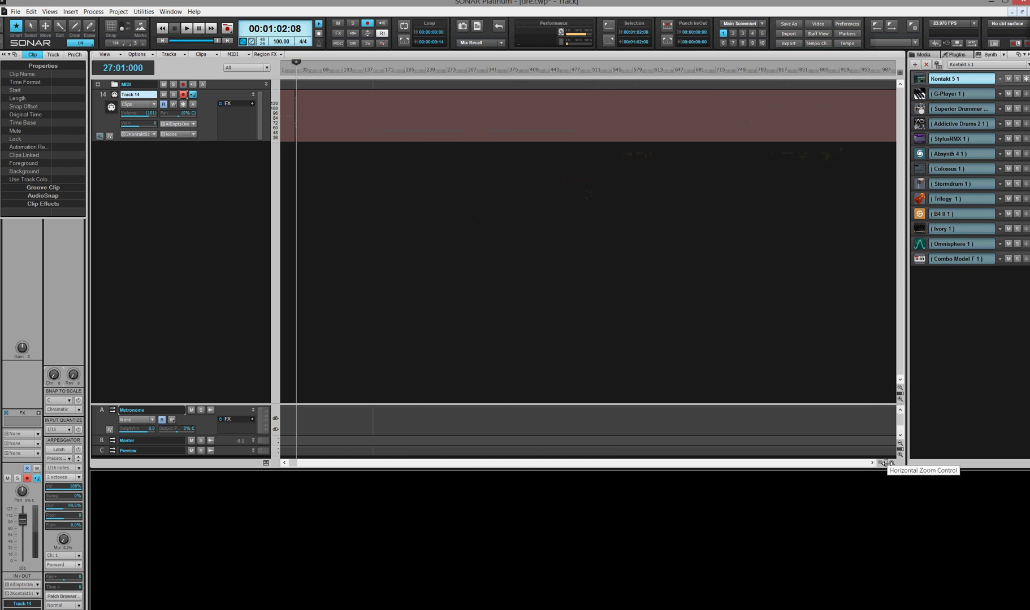
Step: Record a short MIDI performance on Track 14 starting in bar 24 and play it back
{"action": "left_click_drag", "start_coordinate": [886, 463], "coordinate": [904, 463]}
{"action": "left_click", "coordinate": [498, 153]}
{"action": "key", "text": "space"}
{"action": "key", "text": "space"}
{"action": "key", "text": "space"}
{"action": "key", "text": "space"}
Step: Split the recorded MIDI clip at two points, just before bar 25 and near bar 26
{"action": "left_click", "coordinate": [517, 117]}
{"action": "left_click", "coordinate": [519, 129]}
{"action": "key", "text": "s"}
{"action": "left_click", "coordinate": [554, 130]}
{"action": "key", "text": "s"}
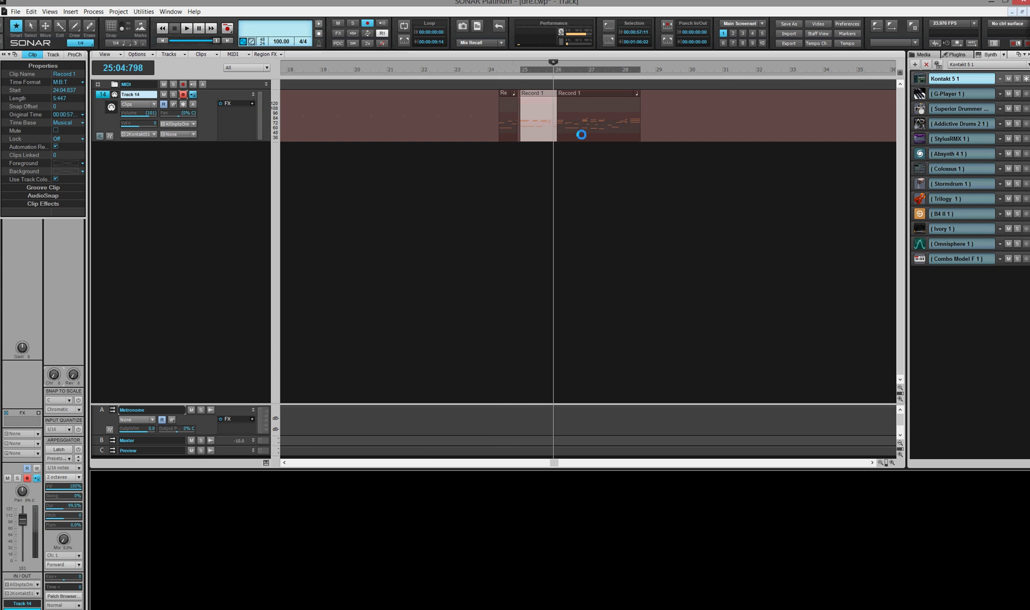
Step: Open the first clip segment in Staff View and inspect the note properties of the C5 note in bar 25
{"action": "right_click", "coordinate": [511, 120]}
{"action": "mouse_move", "coordinate": [521, 139]}
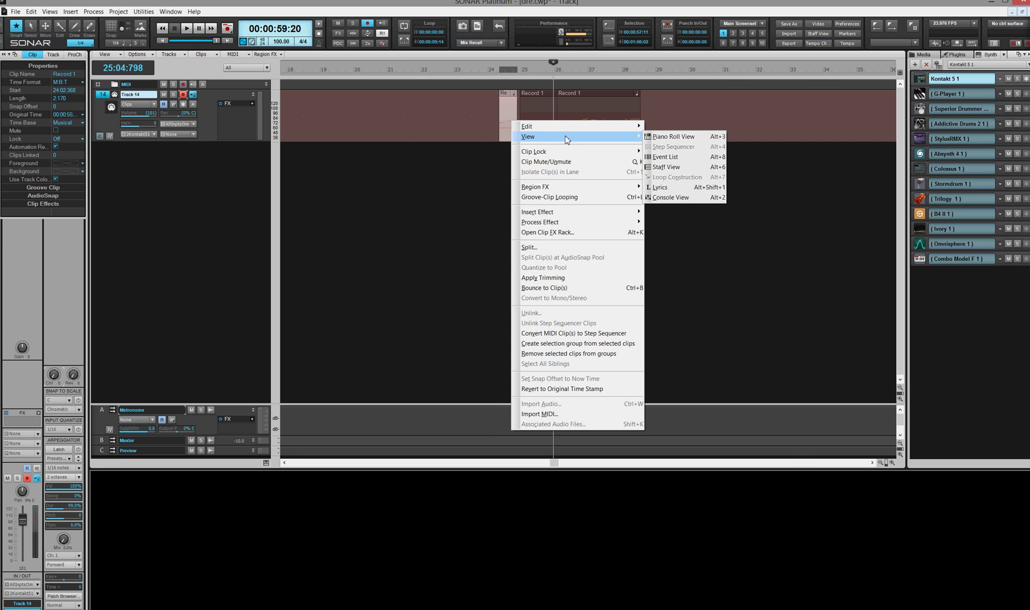
{"action": "left_click", "coordinate": [666, 167]}
{"action": "mouse_move", "coordinate": [338, 557]}
{"action": "left_mouse_down"}
{"action": "mouse_move", "coordinate": [309, 548]}
{"action": "mouse_move", "coordinate": [295, 562]}
{"action": "mouse_move", "coordinate": [295, 542]}
{"action": "left_mouse_up"}
{"action": "double_click", "coordinate": [297, 542]}
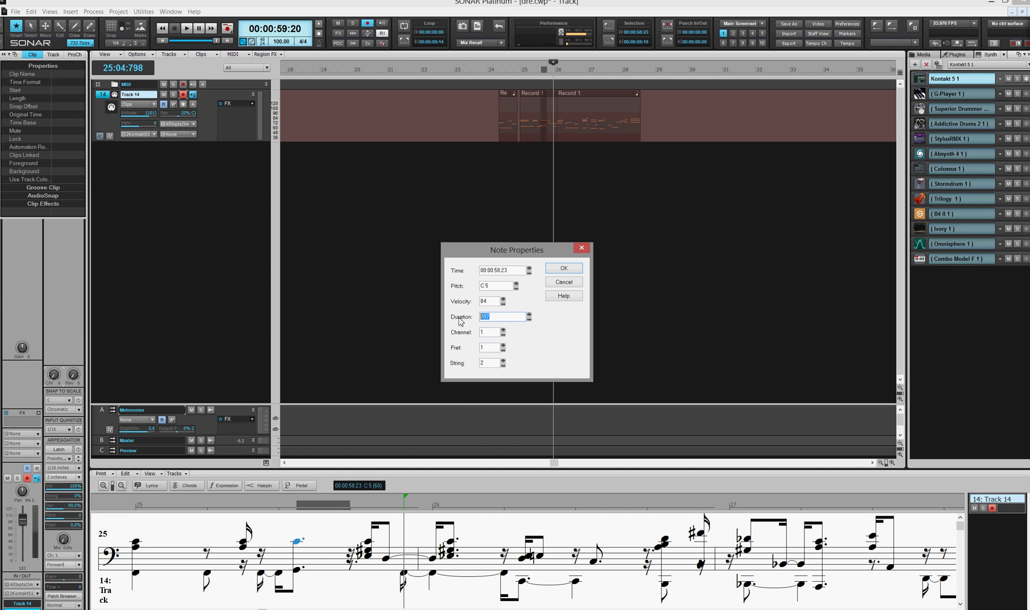
{"action": "left_click", "coordinate": [550, 283]}
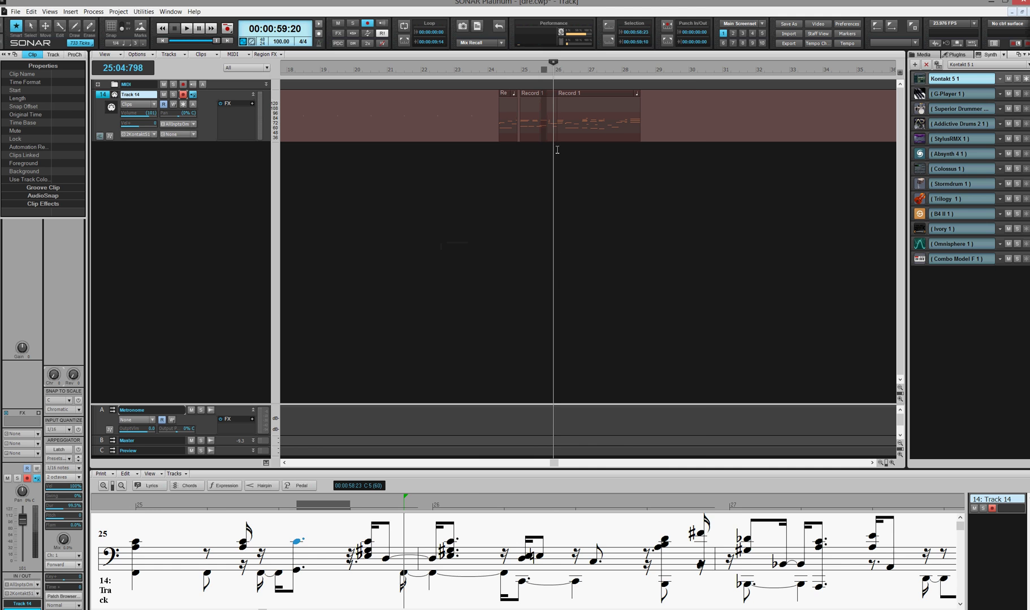
Step: Select all three segments of the recorded clip on Track 14 and place the playhead in bar 24
{"action": "left_click", "coordinate": [694, 116]}
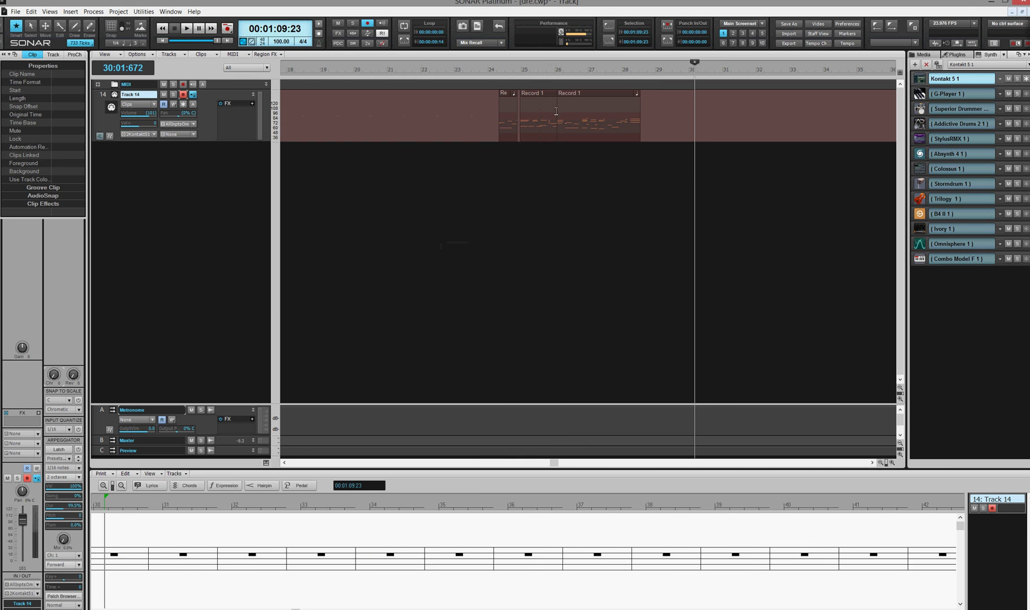
{"action": "left_click_drag", "start_coordinate": [556, 111], "coordinate": [508, 107]}
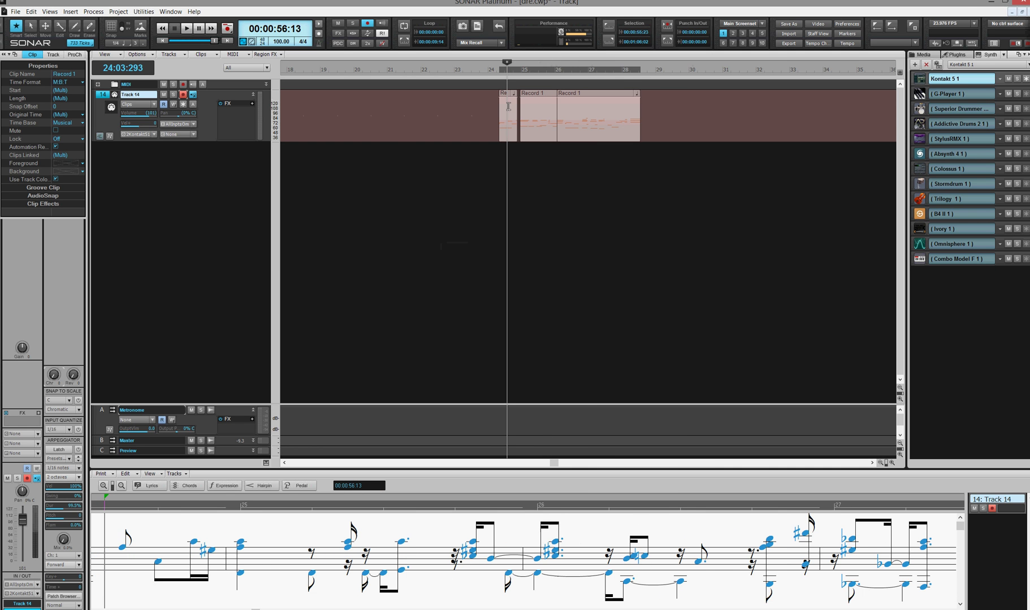
Step: Expand the MIDI track folder and the Kontakt 5 1 track's controls, and play the recording briefly
{"action": "left_click", "coordinate": [97, 86]}
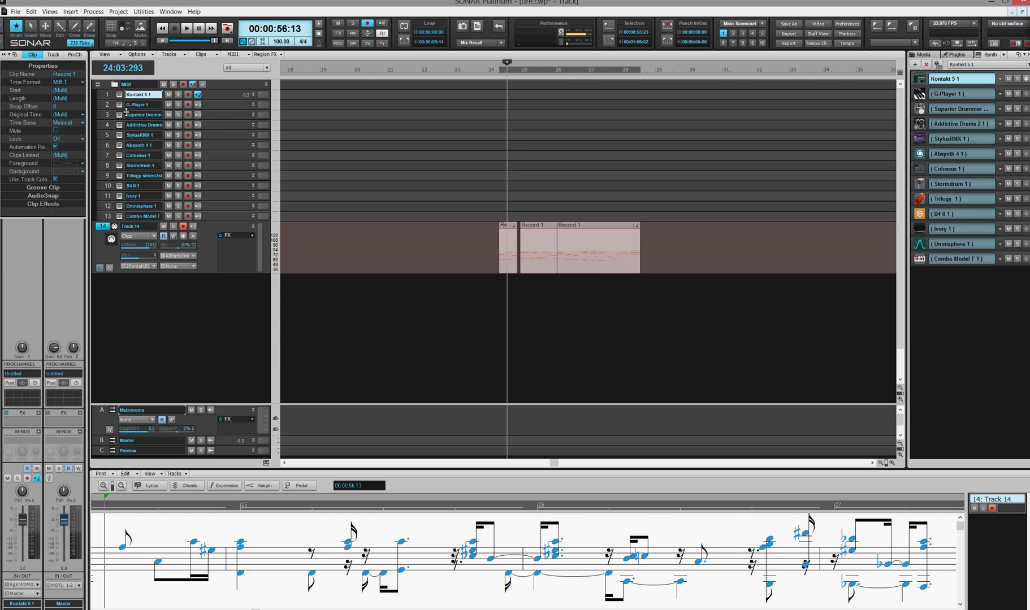
{"action": "left_click", "coordinate": [108, 96]}
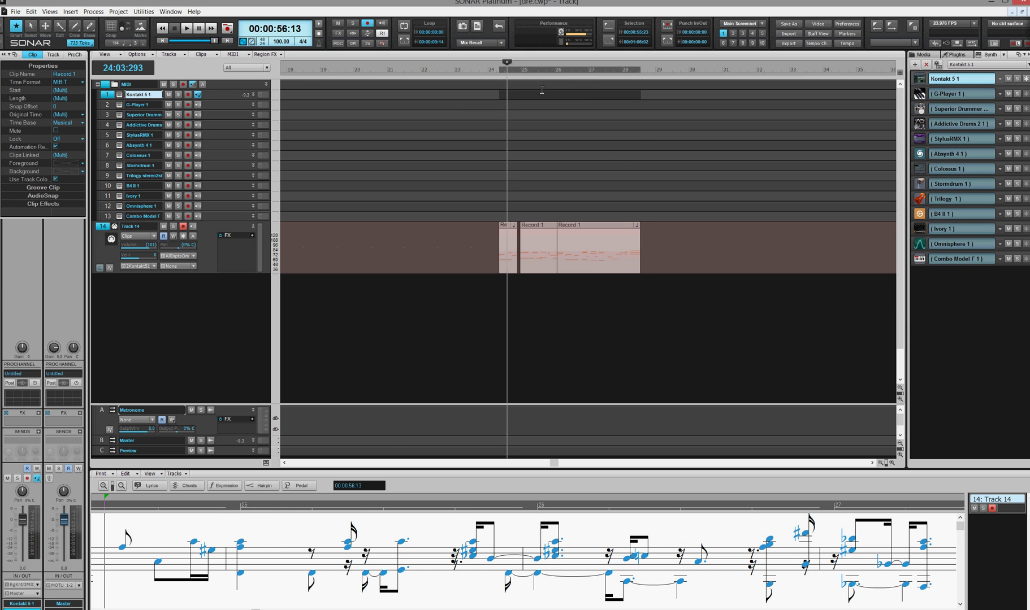
{"action": "double_click", "coordinate": [237, 102]}
{"action": "key", "text": "space"}
{"action": "key", "text": "space"}
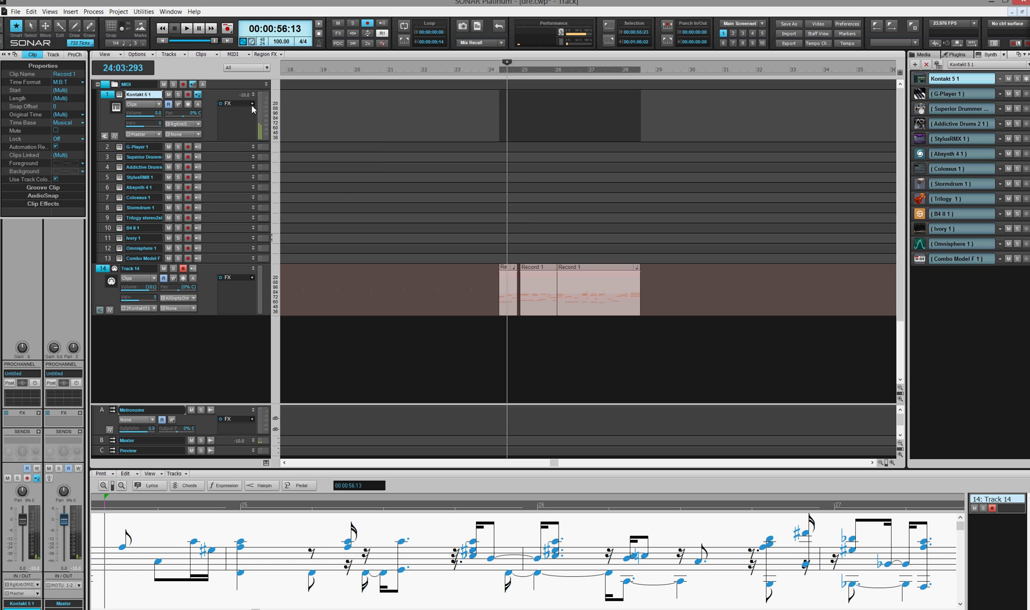
Step: Insert the VST2 audio effect RVox Stereo on the Kontakt 5 1 track and play the recording through it
{"action": "left_click", "coordinate": [252, 105]}
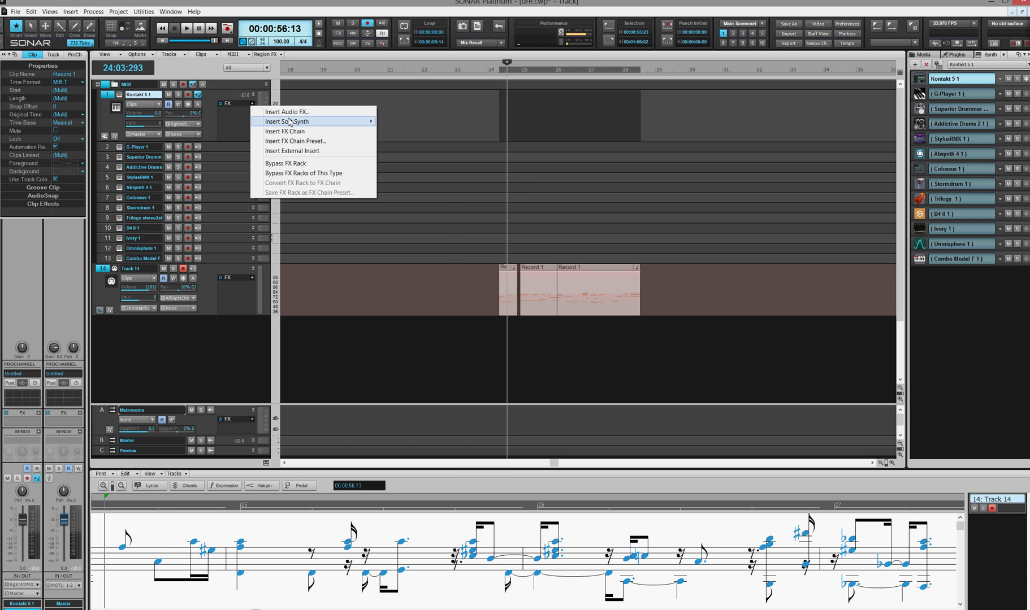
{"action": "left_click", "coordinate": [287, 111]}
{"action": "mouse_move", "coordinate": [300, 142]}
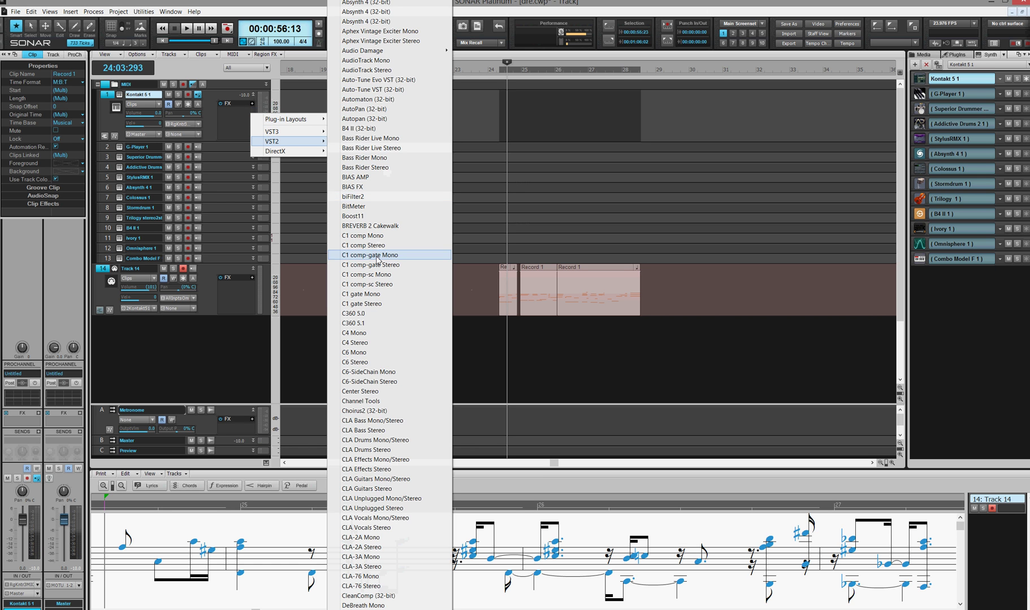
{"action": "scroll", "coordinate": [354, 579], "scroll_direction": "down", "scroll_amount": 10}
{"action": "scroll", "coordinate": [354, 579], "scroll_direction": "down", "scroll_amount": 5}
{"action": "left_click", "coordinate": [353, 579]}
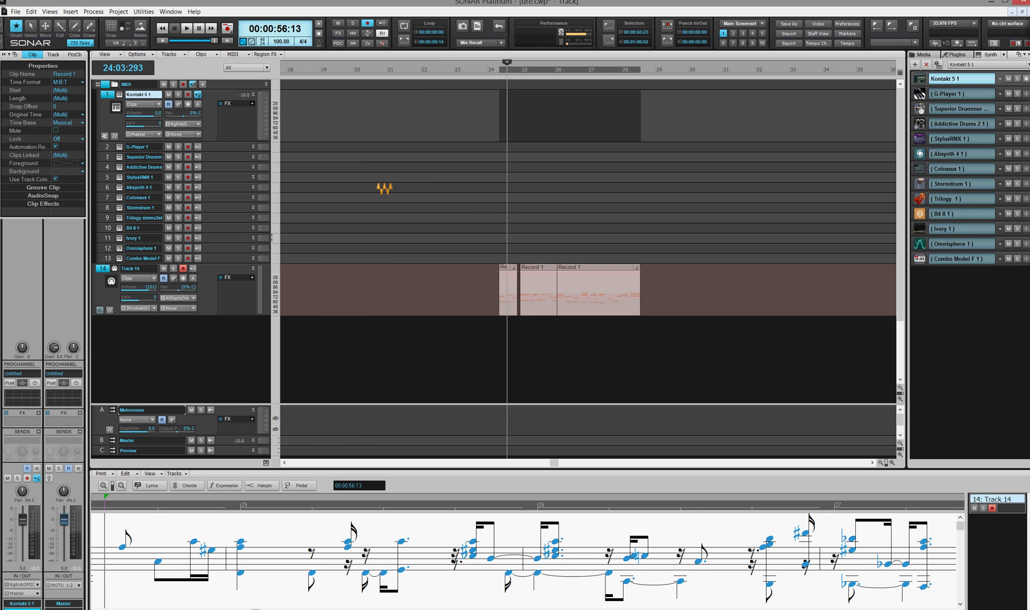
{"action": "key", "text": "space"}
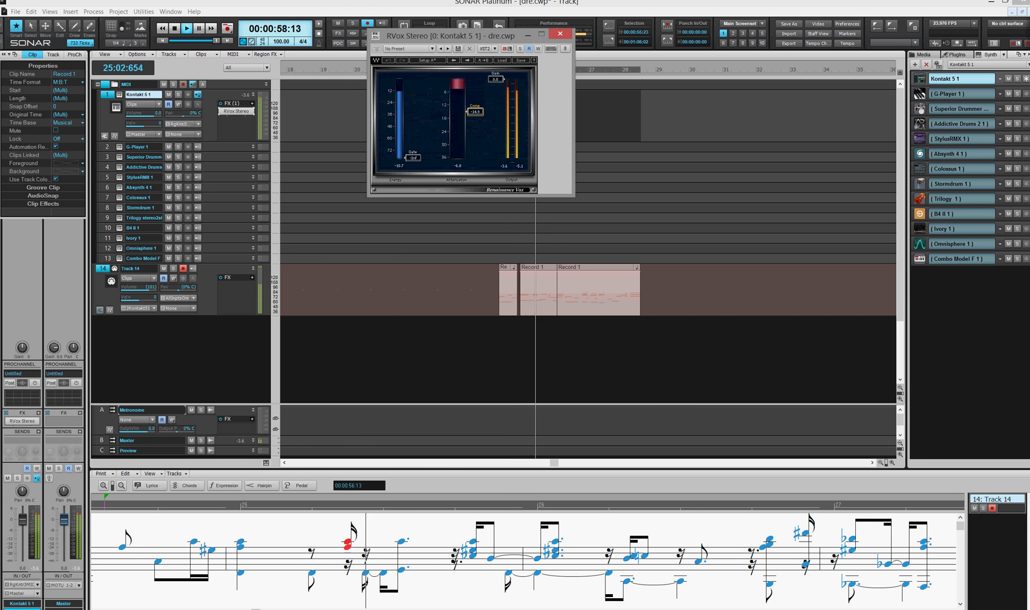
Step: Stop the playback and close the RVox Stereo effect window
{"action": "key", "text": "space"}
{"action": "left_click", "coordinate": [563, 232]}
{"action": "left_click", "coordinate": [560, 34]}
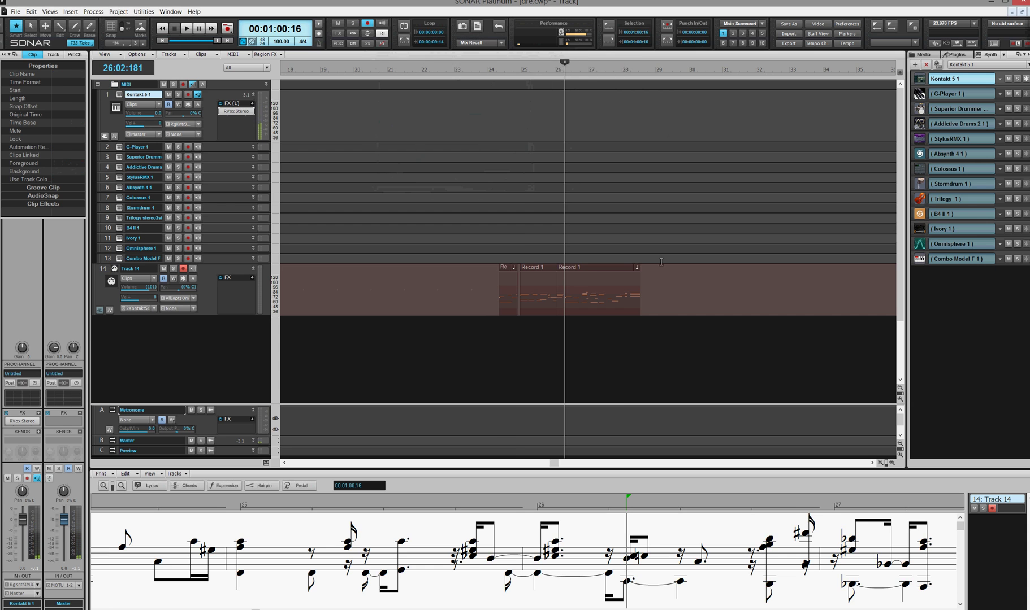
Step: Select Track 14's three clips together with the Kontakt 5 1 track and bounce the entire mix in stereo to a new track
{"action": "left_click", "coordinate": [623, 272]}
{"action": "left_click", "coordinate": [505, 269], "text": "shift"}
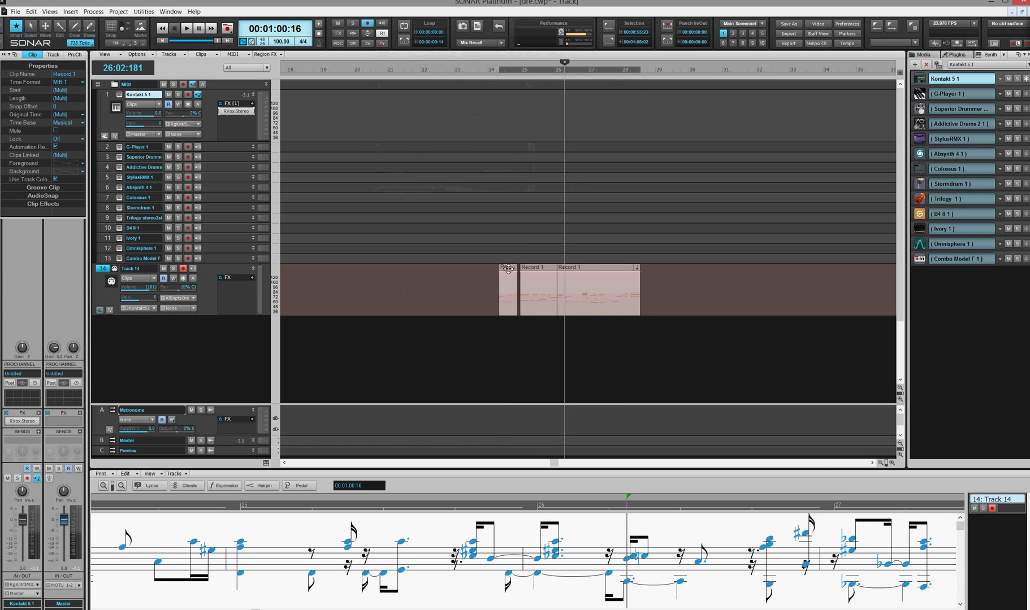
{"action": "left_click", "coordinate": [105, 95]}
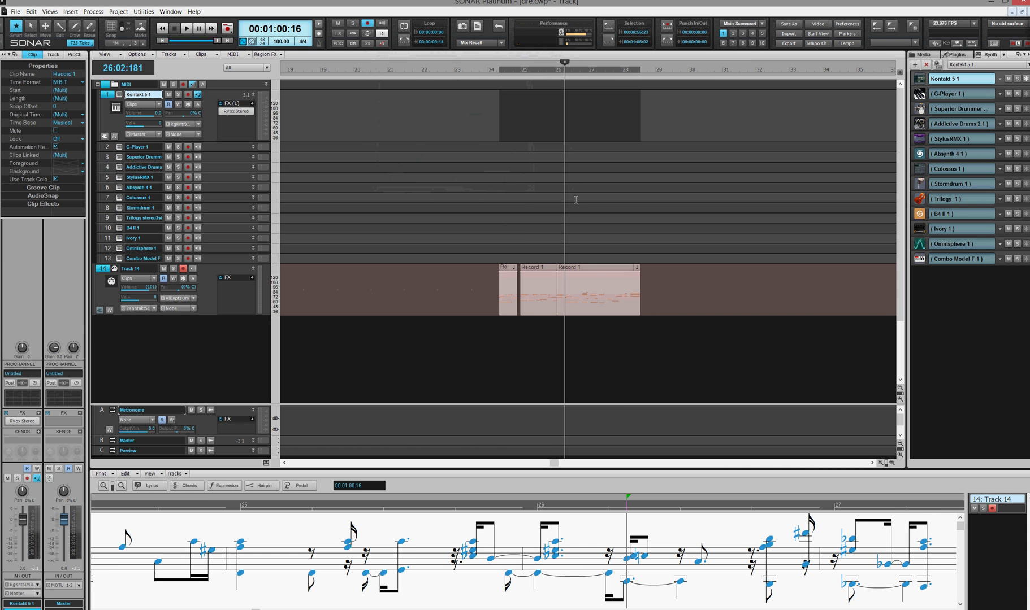
{"action": "left_click", "coordinate": [146, 56]}
{"action": "left_click", "coordinate": [176, 57]}
{"action": "left_click", "coordinate": [186, 90]}
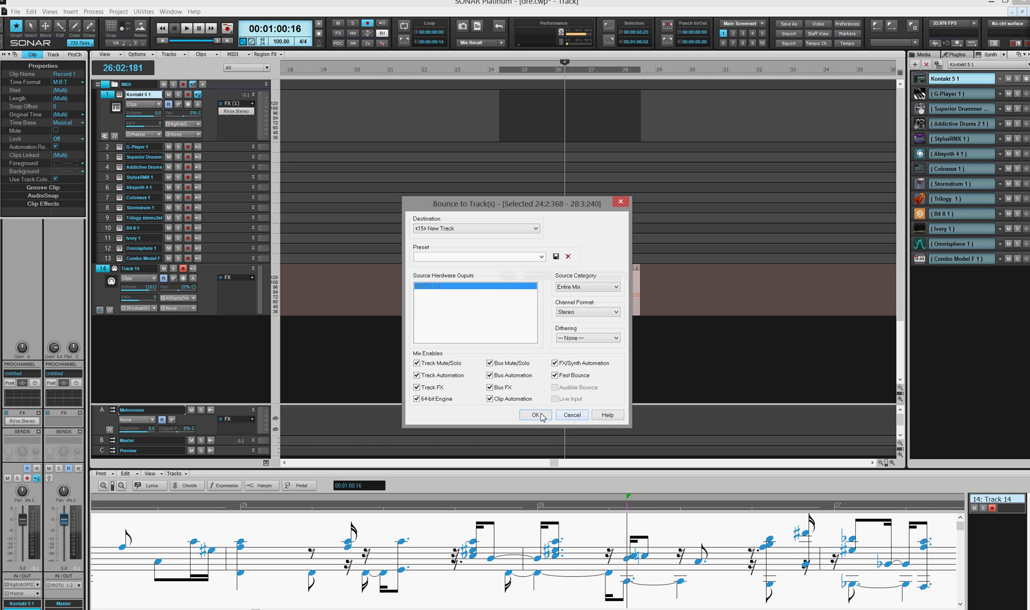
{"action": "left_click", "coordinate": [536, 415]}
Step: Mute Track 14 and play the bounced audio clip
{"action": "left_click", "coordinate": [164, 268]}
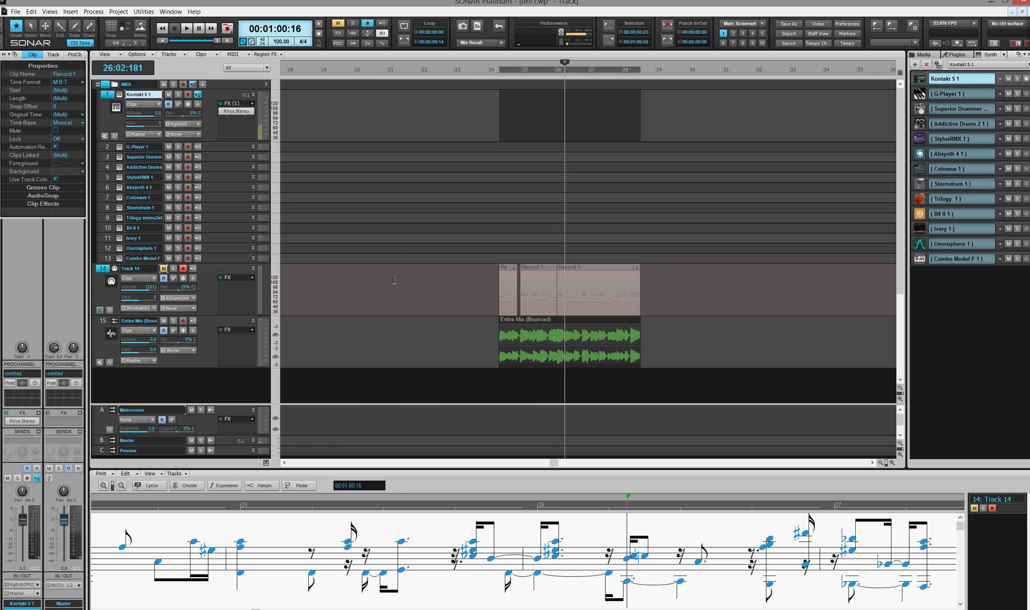
{"action": "key", "text": "space"}
{"action": "left_click", "coordinate": [591, 346]}
{"action": "key", "text": "space"}
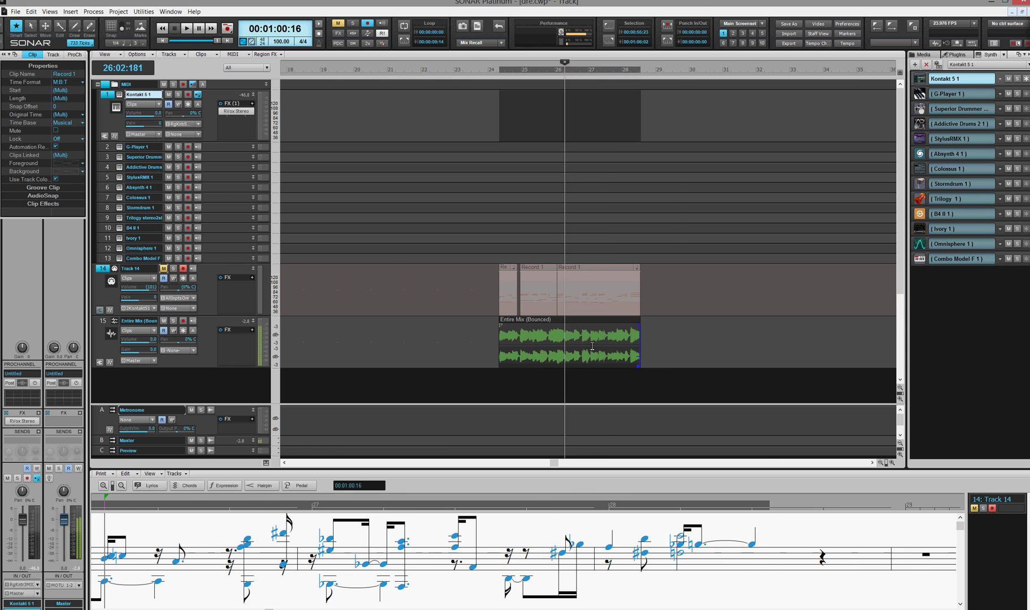
Step: Undo the bounce to the new track and unmute Track 14
{"action": "key", "text": "ctrl+z"}
{"action": "left_click", "coordinate": [625, 247]}
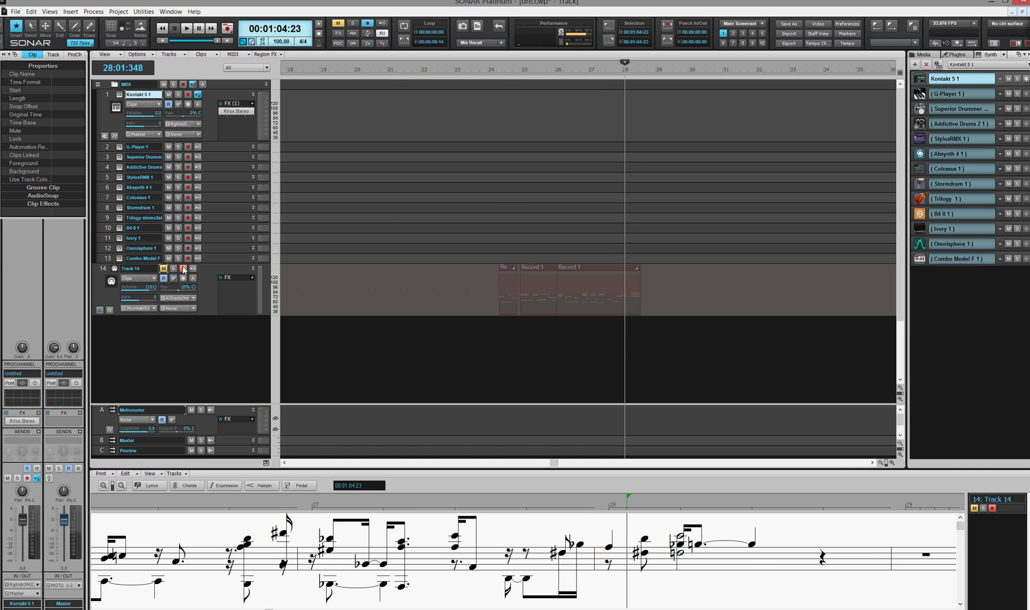
{"action": "left_click", "coordinate": [164, 269]}
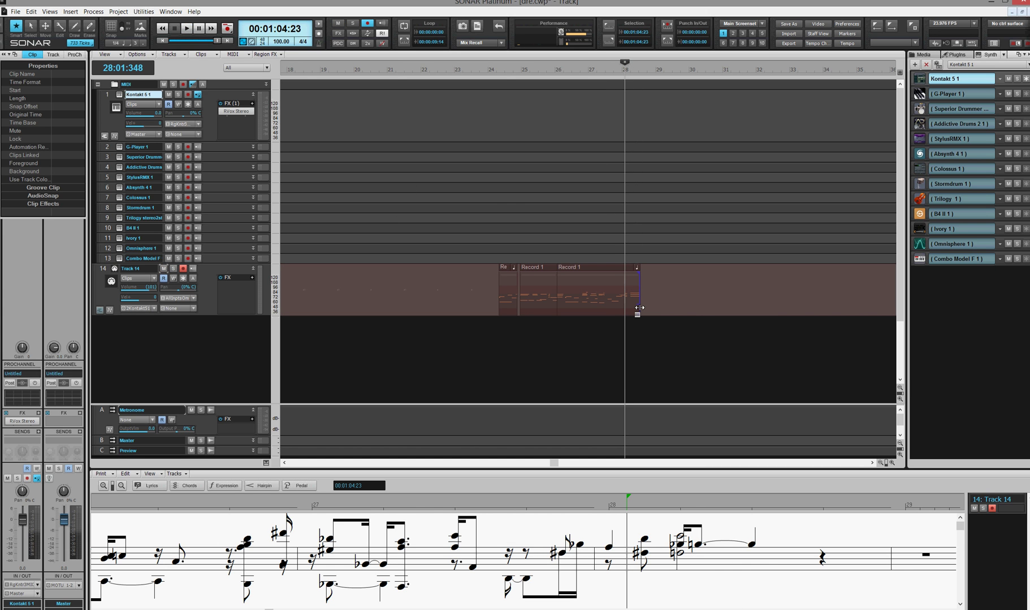
Step: Lengthen the last clip on Track 14 into bar 30 and bounce all three clips with the MIDI folder's tracks to a new track
{"action": "left_click_drag", "start_coordinate": [639, 307], "coordinate": [714, 305]}
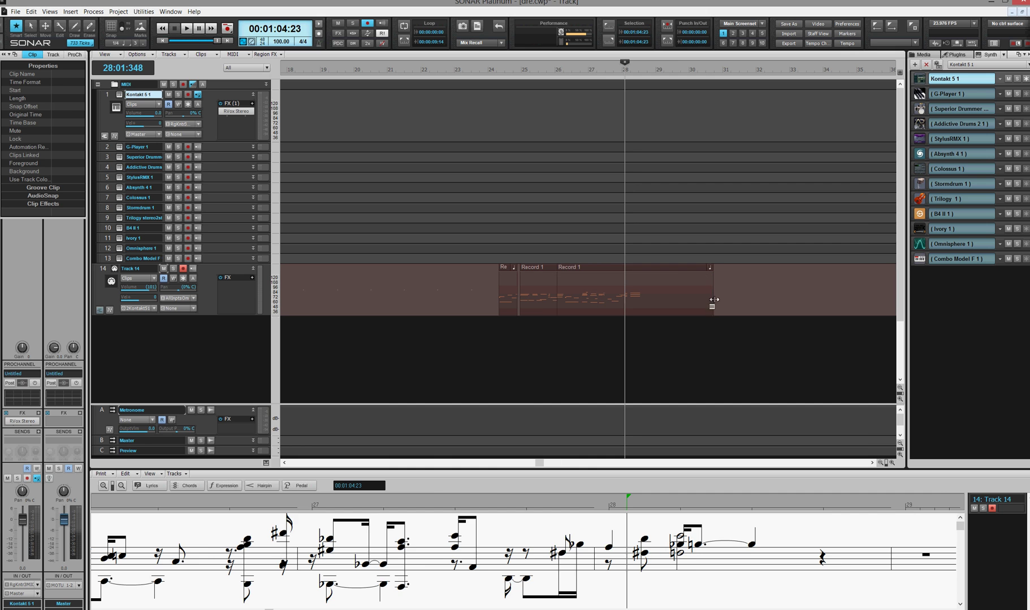
{"action": "left_click", "coordinate": [673, 295]}
{"action": "left_click", "coordinate": [538, 298], "text": "ctrl"}
{"action": "left_click", "coordinate": [507, 300], "text": "ctrl"}
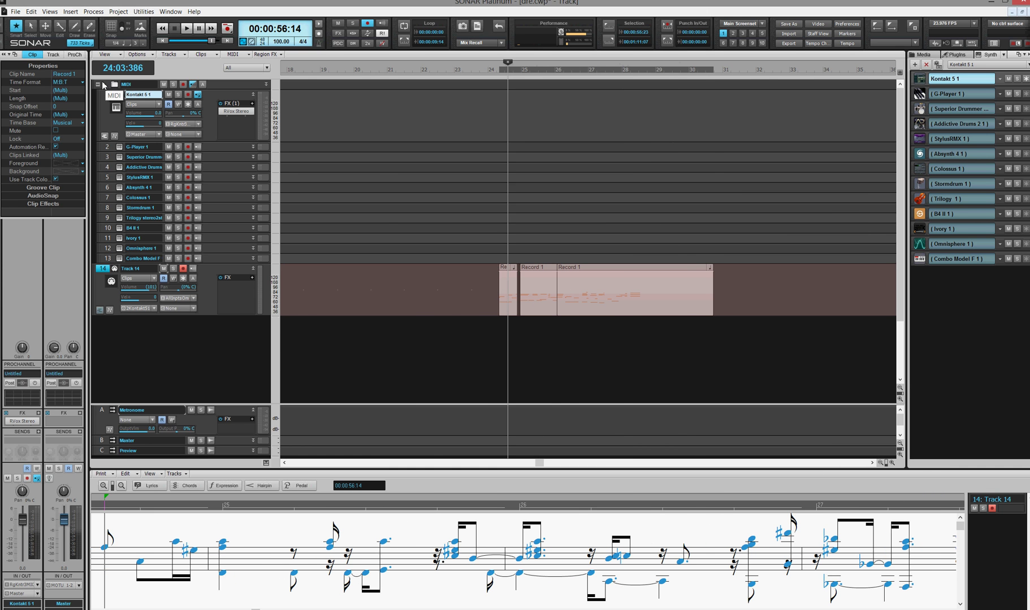
{"action": "left_click", "coordinate": [102, 86], "text": "ctrl"}
{"action": "key", "text": "ctrl+b"}
{"action": "key", "text": "Return"}
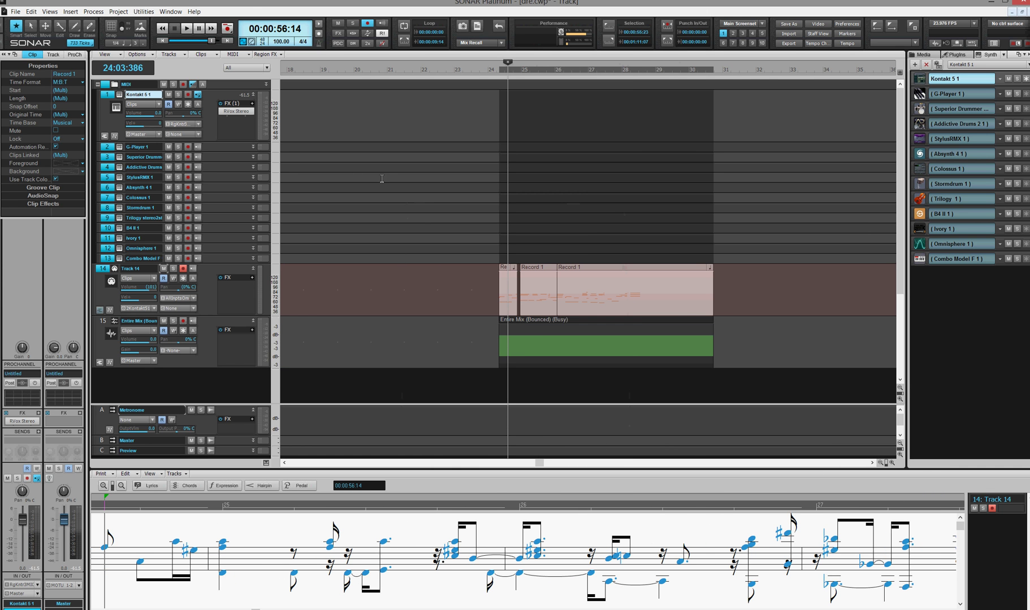
Step: Audition the bounced clip from bar 28 with Track 14 muted, and undo the bounce and the clip extension
{"action": "left_click", "coordinate": [163, 269]}
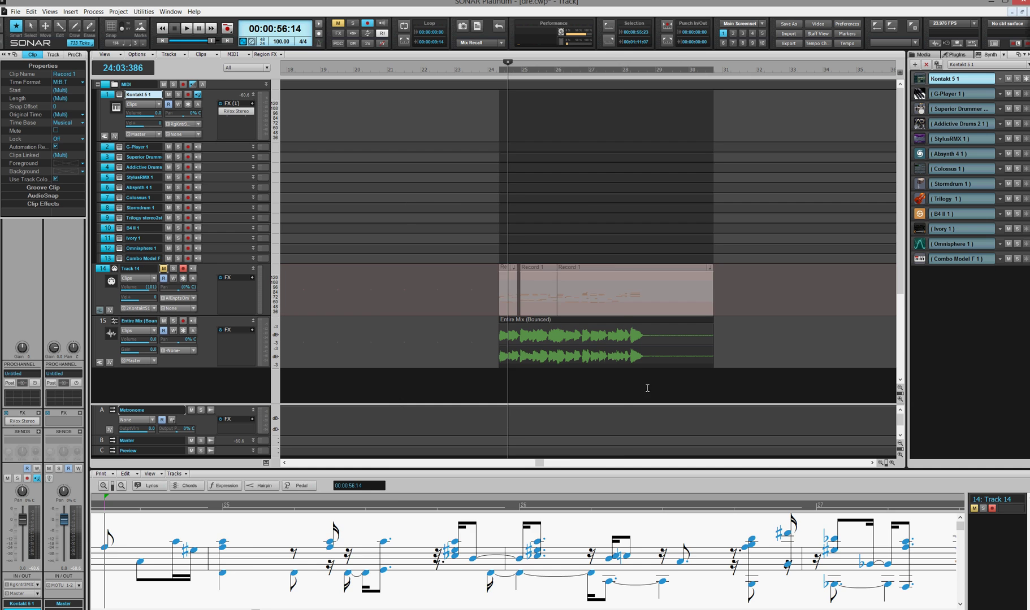
{"action": "left_click", "coordinate": [625, 385]}
{"action": "key", "text": "space"}
{"action": "key", "text": "space"}
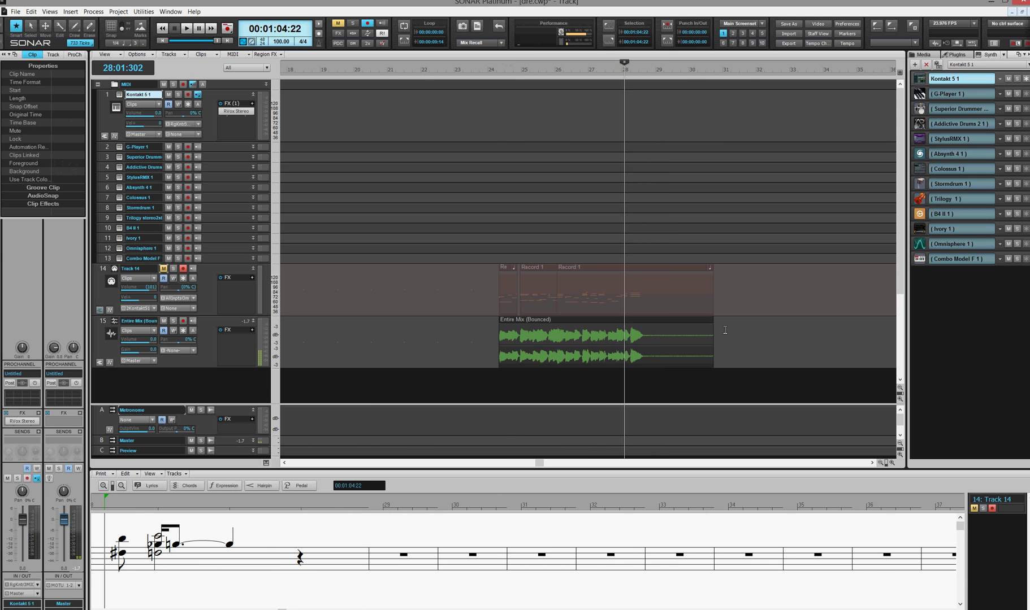
{"action": "key", "text": "ctrl+z"}
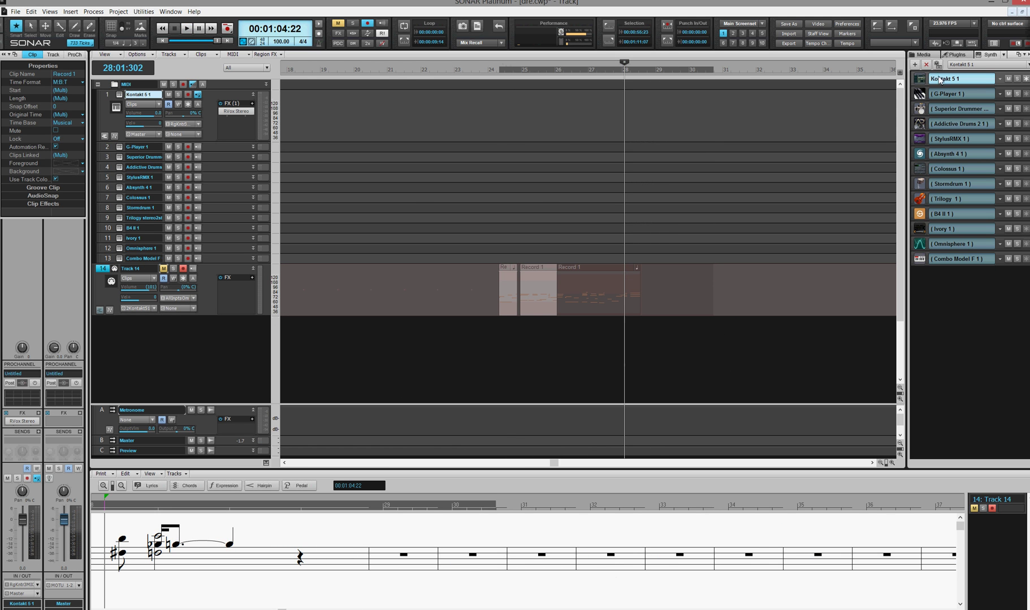
Step: Load the Vintage Organs instrument Basic Rock 1 into Kontakt alongside Alicia's Keys and choose its MIDI channel
{"action": "left_click", "coordinate": [923, 78]}
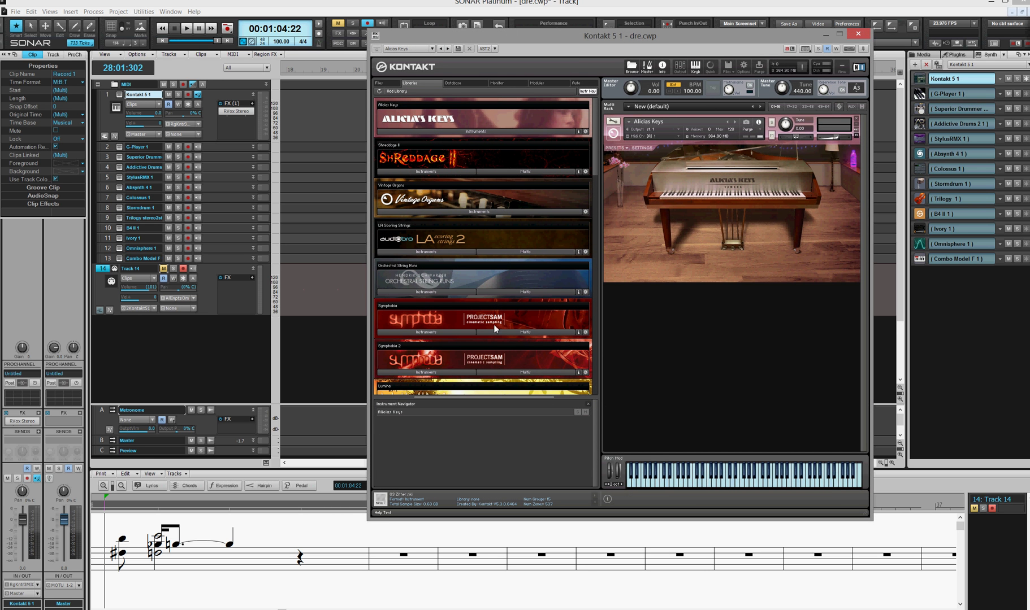
{"action": "left_click", "coordinate": [412, 211]}
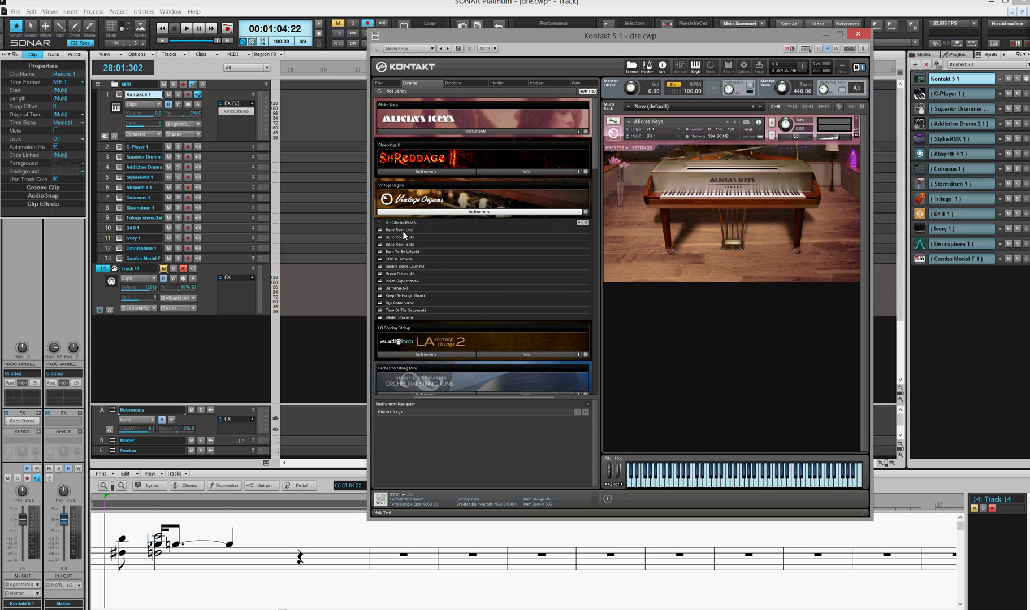
{"action": "double_click", "coordinate": [403, 230]}
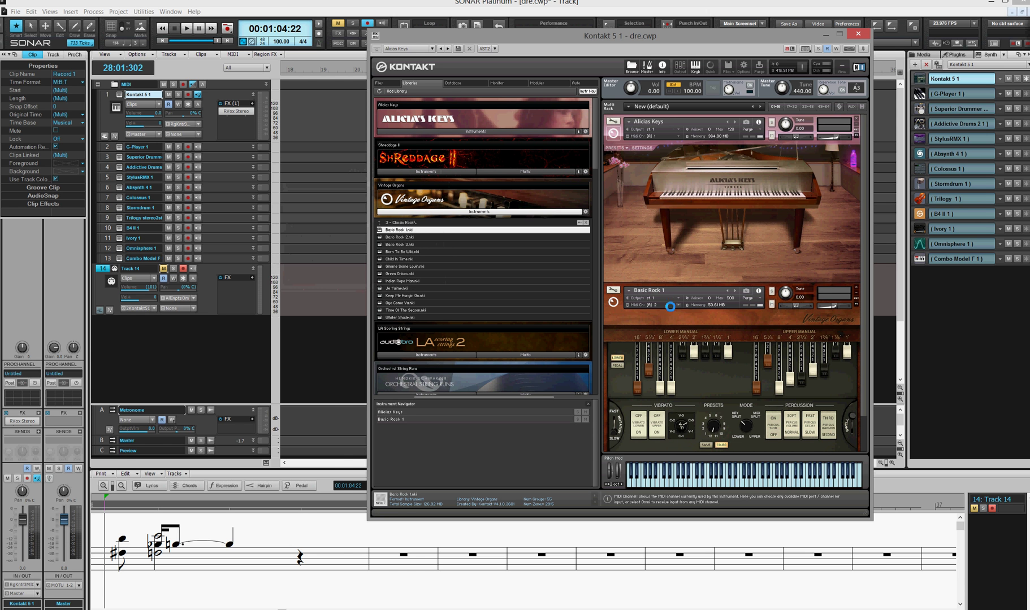
{"action": "left_click", "coordinate": [654, 306]}
{"action": "left_click", "coordinate": [700, 321]}
Step: Move the Kontakt window clear of the tracks, unmute Track 14 and briefly play its clips
{"action": "left_click_drag", "start_coordinate": [676, 37], "coordinate": [657, 381]}
{"action": "left_click_drag", "start_coordinate": [510, 332], "coordinate": [503, 332]}
{"action": "left_click", "coordinate": [164, 268]}
{"action": "key", "text": "space"}
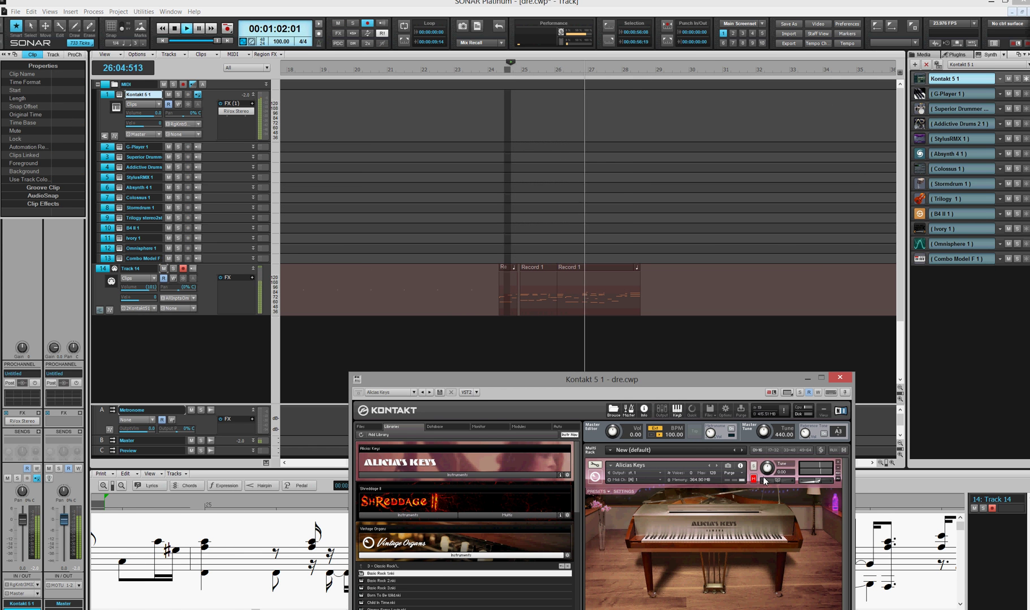
{"action": "left_click_drag", "start_coordinate": [729, 385], "coordinate": [727, 383]}
{"action": "key", "text": "space"}
Step: Insert a MIDI track below Track 14 and set its output to Kontakt 5 1 with channel 2: Kontakt 5
{"action": "right_click", "coordinate": [152, 334]}
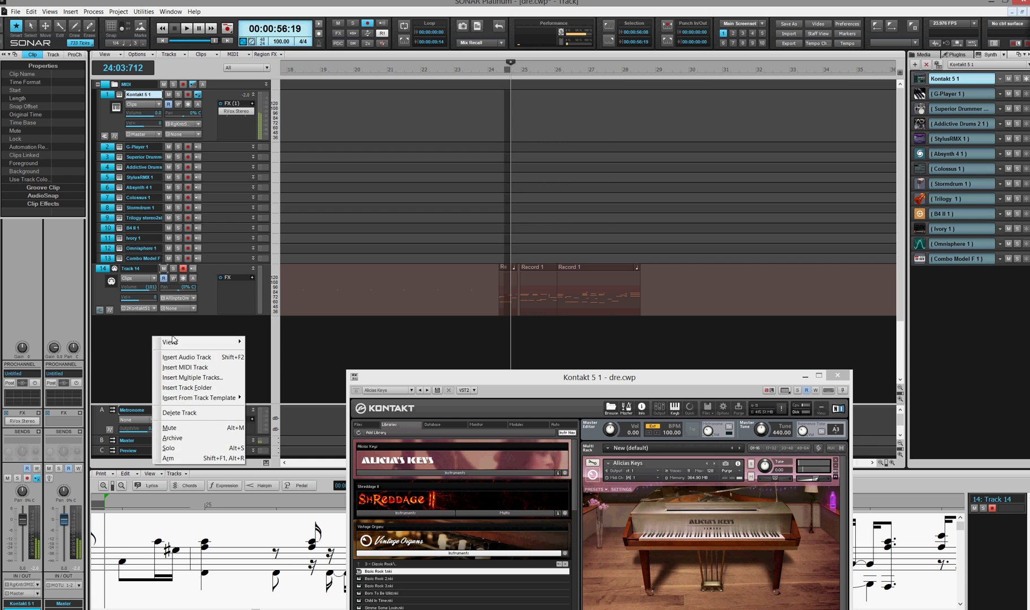
{"action": "left_click", "coordinate": [169, 369]}
{"action": "left_click", "coordinate": [153, 360]}
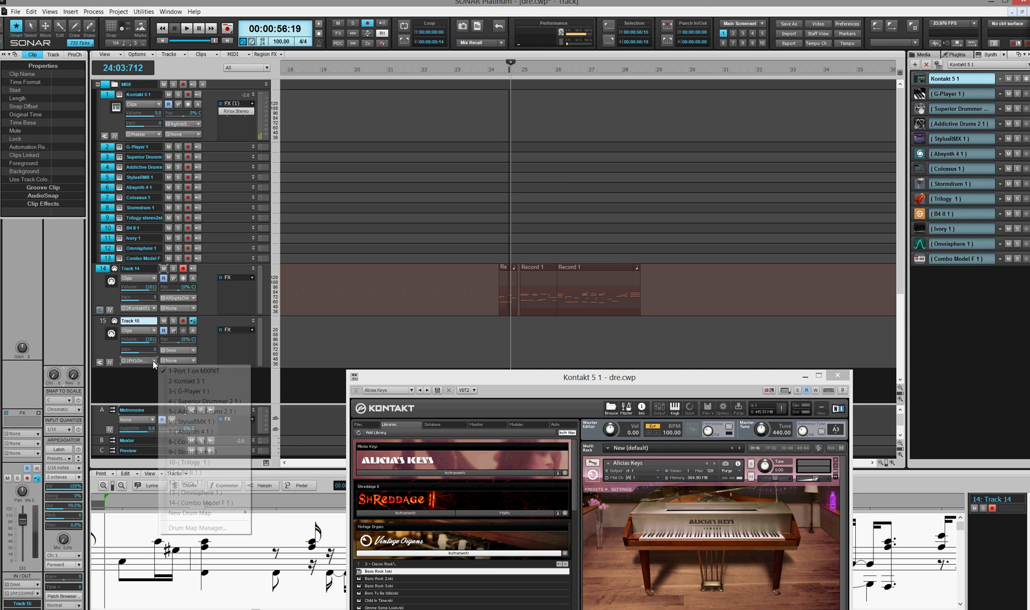
{"action": "left_click", "coordinate": [168, 382]}
{"action": "left_click_drag", "start_coordinate": [171, 368], "coordinate": [173, 394]}
{"action": "left_click", "coordinate": [167, 367]}
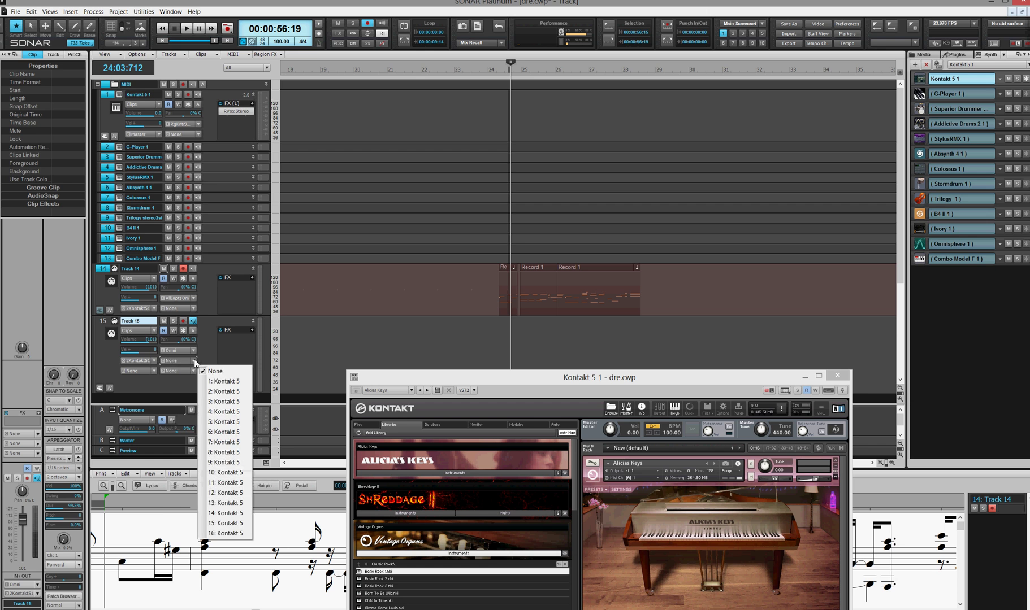
{"action": "left_click", "coordinate": [206, 390]}
Step: Set Track 14's channel to 1: Kontakt 5 and arm Track 15 for recording in place of Track 14
{"action": "left_click", "coordinate": [192, 309]}
{"action": "left_click", "coordinate": [203, 328]}
{"action": "left_click", "coordinate": [184, 270]}
{"action": "left_click", "coordinate": [183, 321]}
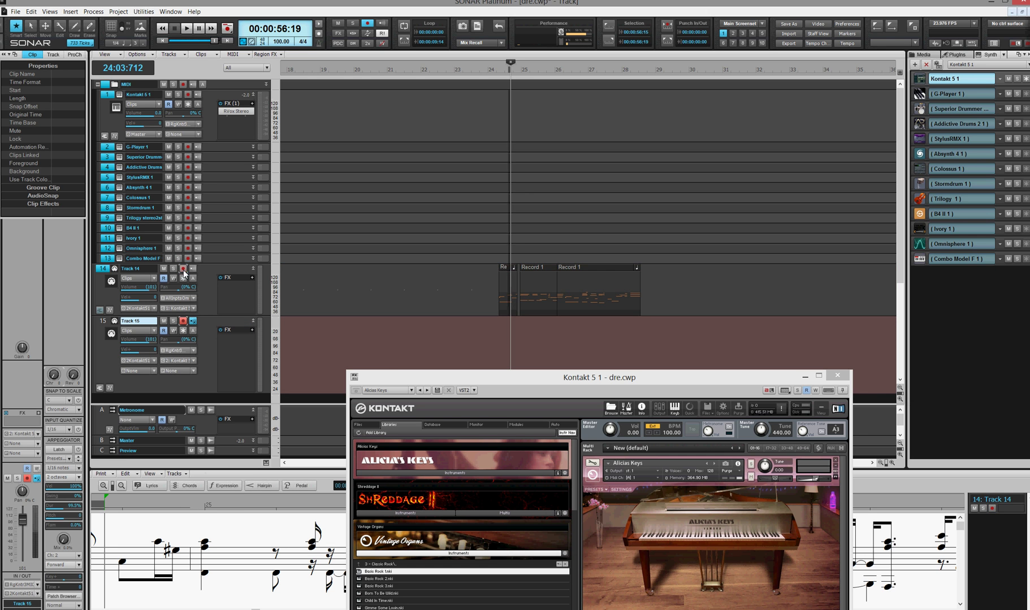
Step: Set Track 15's input to all inputs, check its Kontakt output routing, and briefly play the recording from bar 24
{"action": "left_click", "coordinate": [502, 339]}
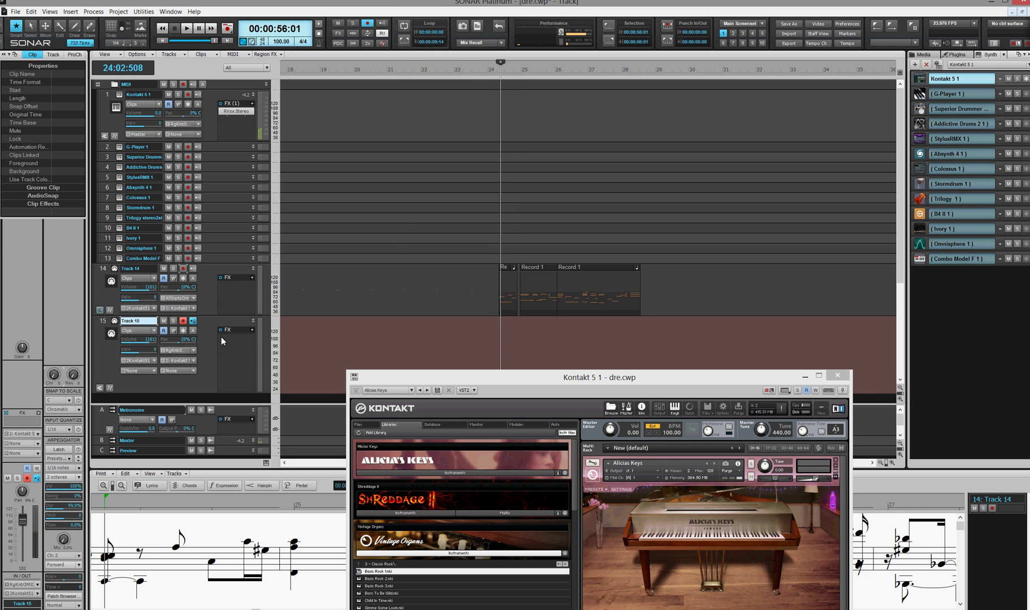
{"action": "left_click", "coordinate": [193, 354]}
{"action": "left_click", "coordinate": [283, 366]}
{"action": "left_click", "coordinate": [155, 361]}
{"action": "left_click", "coordinate": [175, 380]}
{"action": "left_click", "coordinate": [192, 361]}
{"action": "left_click", "coordinate": [209, 344]}
{"action": "key", "text": "space"}
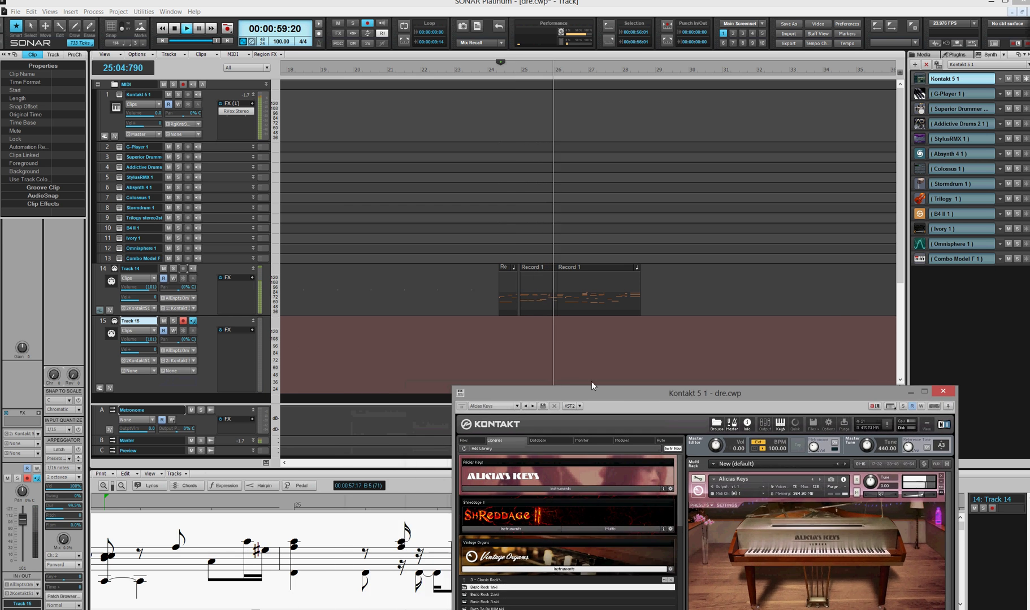
{"action": "key", "text": "space"}
Step: Give the Basic Rock 1 organ its own MIDI channel in Kontakt and close the Kontakt window
{"action": "left_click", "coordinate": [543, 325]}
{"action": "left_click", "coordinate": [589, 355]}
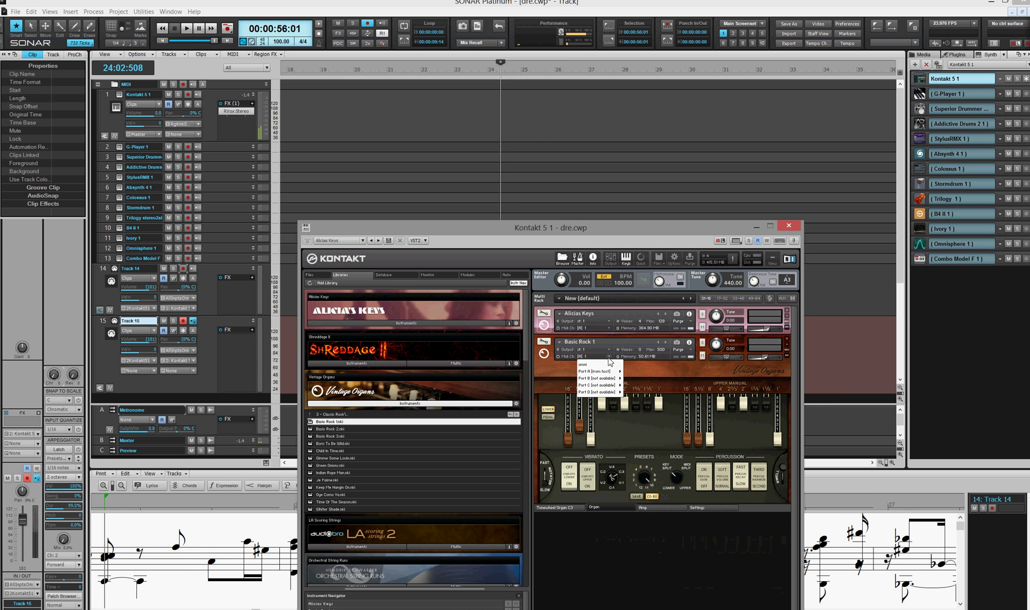
{"action": "left_click", "coordinate": [630, 379]}
{"action": "left_click", "coordinate": [790, 227]}
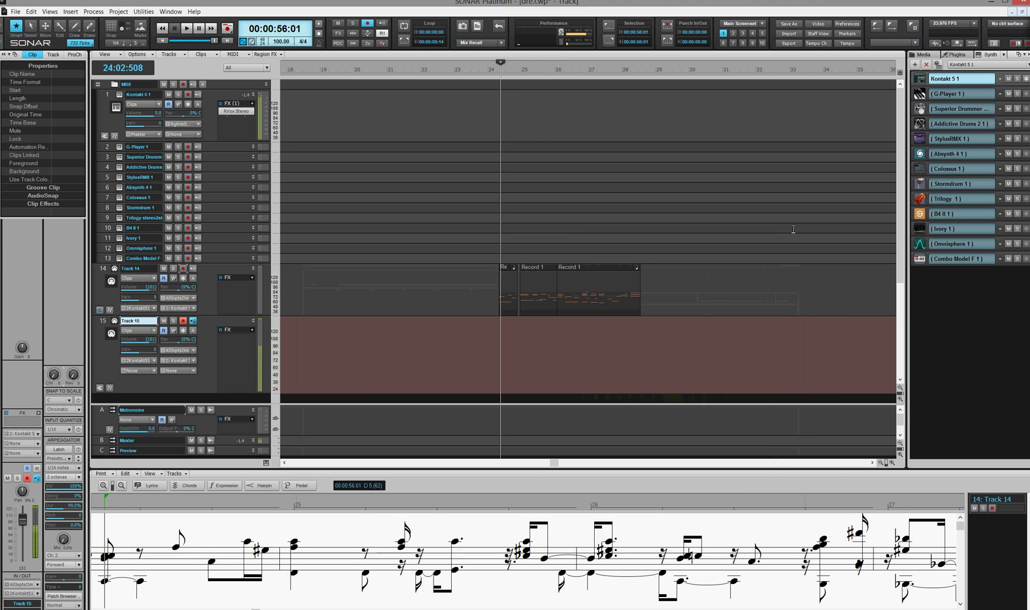
Step: Play Track 14's piano part repeatedly from bar 24 to rehearse the organ part
{"action": "key", "text": "space"}
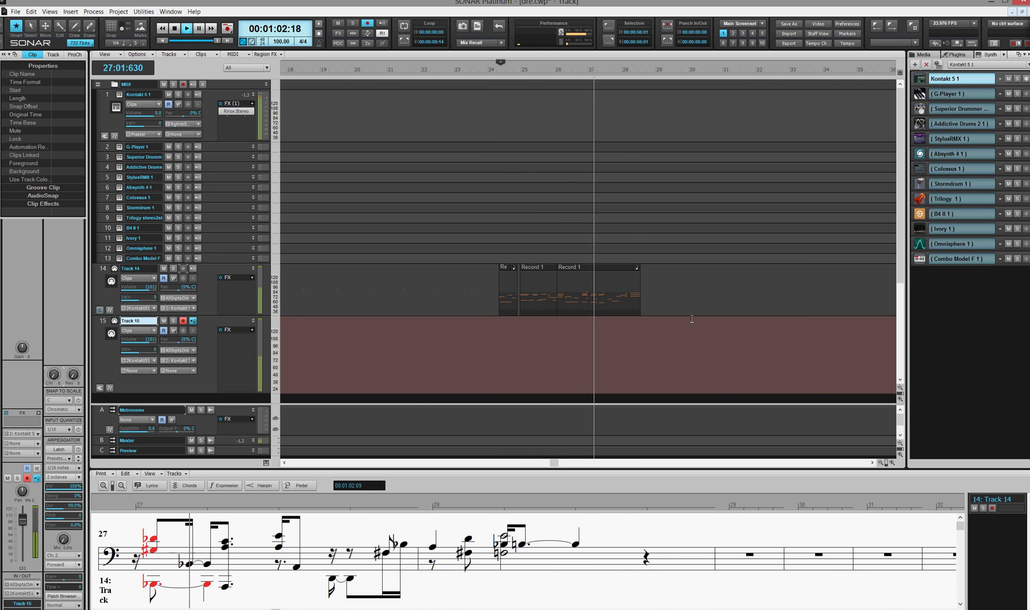
{"action": "key", "text": "space"}
{"action": "key", "text": "space"}
{"action": "key", "text": "space"}
{"action": "key", "text": "space"}
{"action": "key", "text": "space"}
Step: Record an organ part on Track 15 from bar 24 into bar 28
{"action": "left_click", "coordinate": [494, 339]}
{"action": "key", "text": "r"}
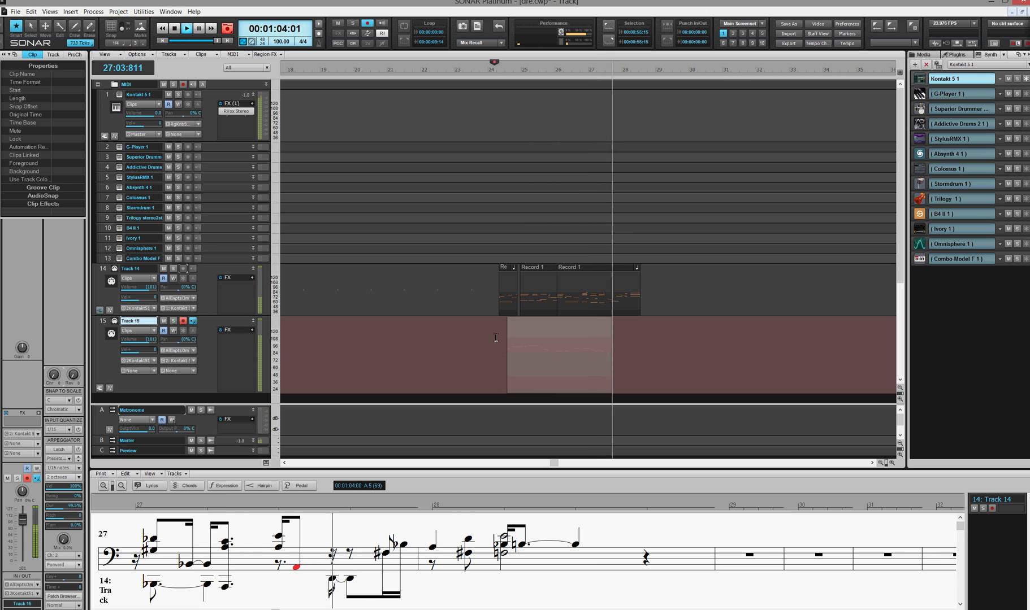
{"action": "key", "text": "space"}
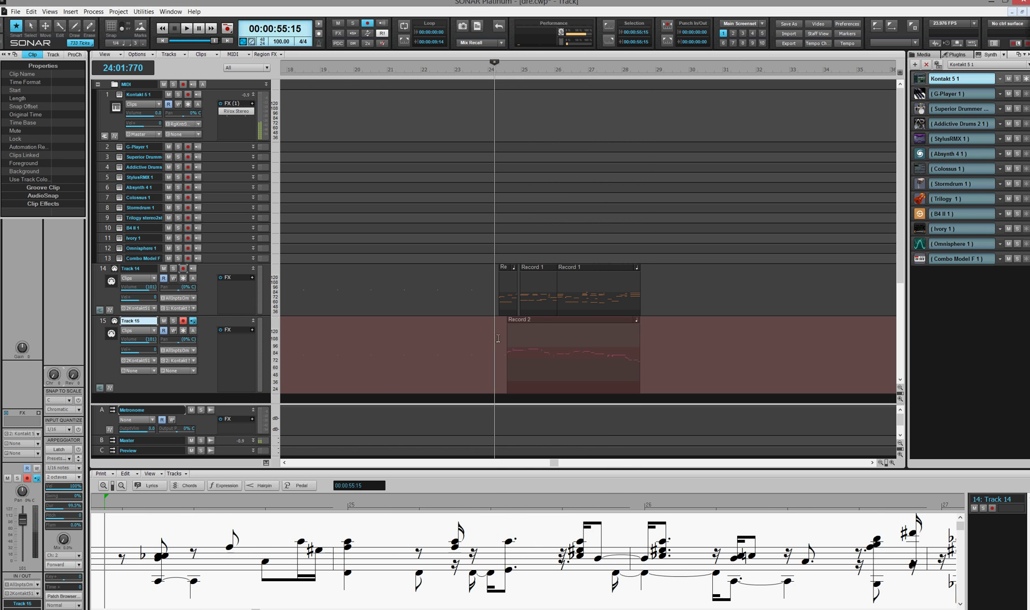
Step: Bounce the recorded Track 15 clip with the Kontakt 5 1 track to a new track, and undo the bounce
{"action": "left_click", "coordinate": [572, 346]}
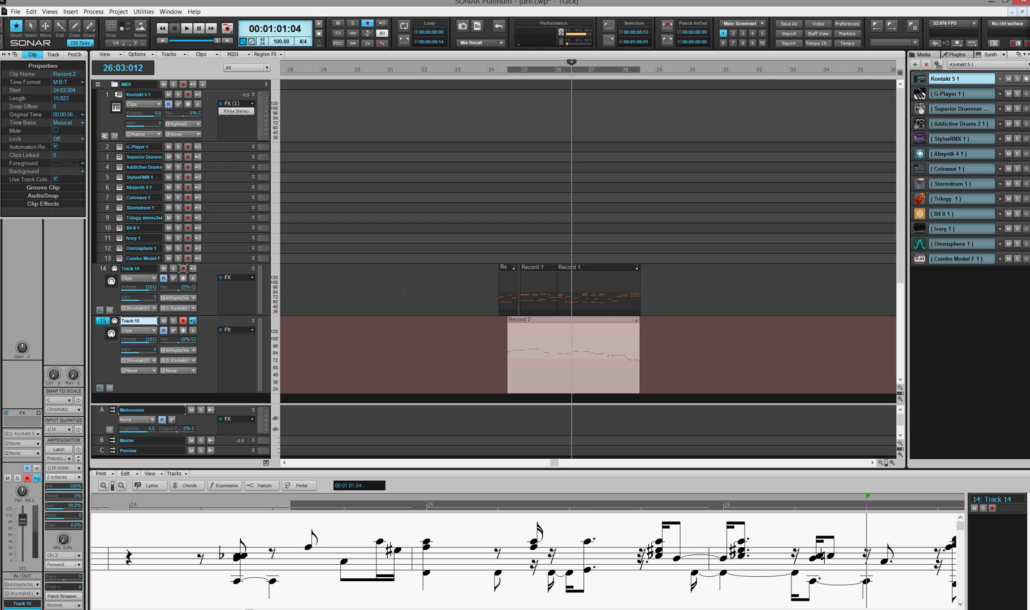
{"action": "left_click", "coordinate": [108, 97]}
{"action": "key", "text": "ctrl+b"}
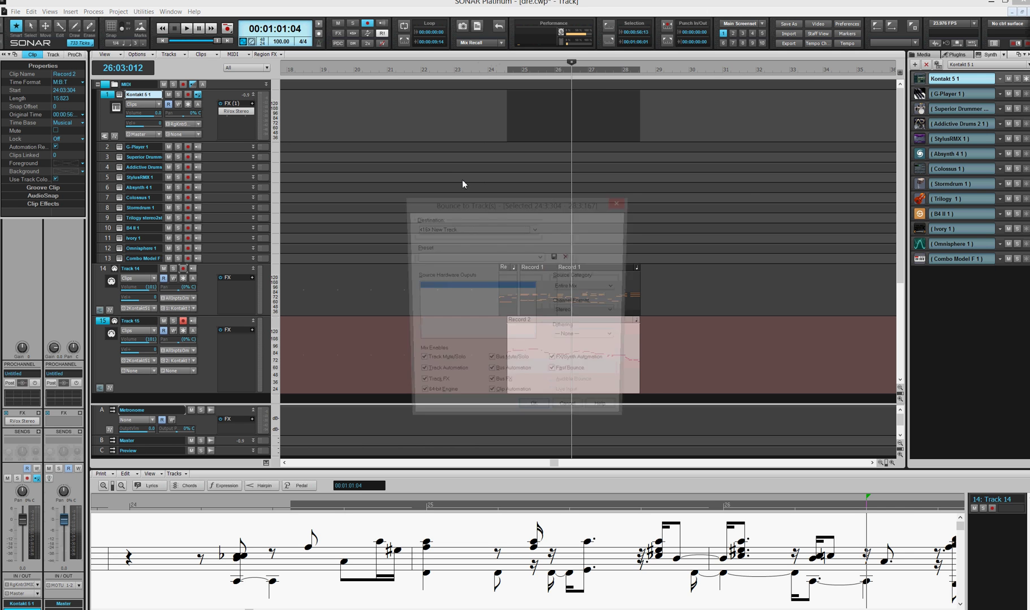
{"action": "key", "text": "Return"}
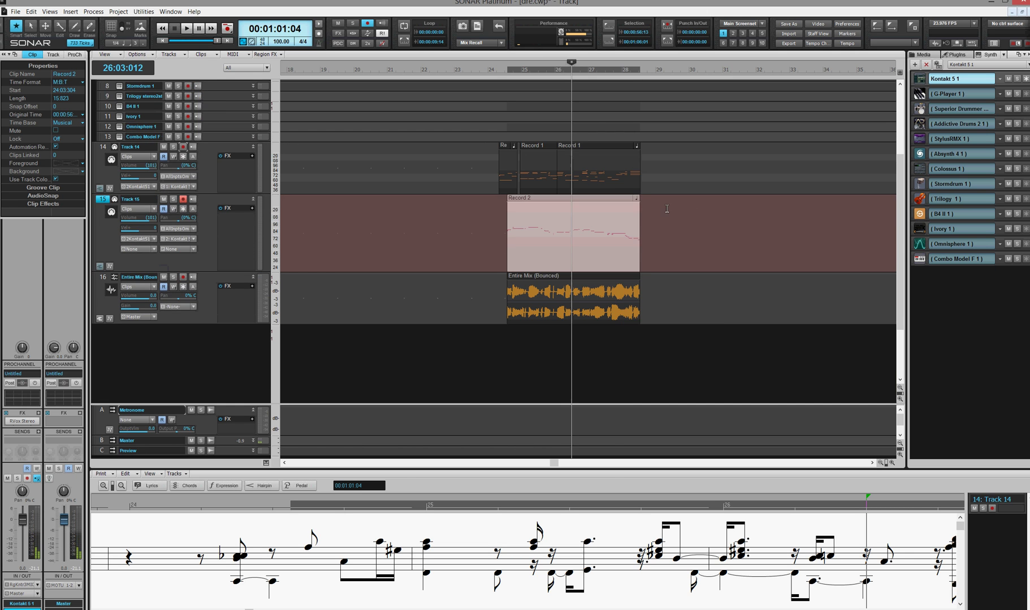
{"action": "key", "text": "ctrl+z"}
Step: Lengthen the Track 15 clip into bar 30 and bounce it with the Kontakt 5 1 track to a new track
{"action": "left_click_drag", "start_coordinate": [639, 243], "coordinate": [713, 244]}
{"action": "left_click", "coordinate": [666, 248]}
{"action": "scroll", "coordinate": [666, 248], "scroll_direction": "up", "scroll_amount": 3}
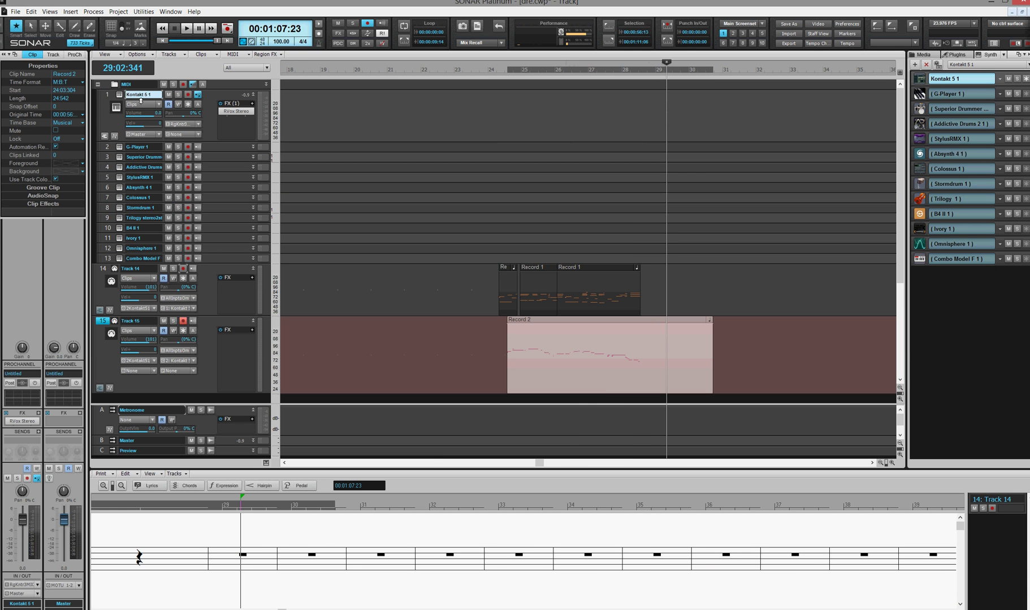
{"action": "left_click", "coordinate": [104, 95], "text": "ctrl"}
{"action": "key", "text": "ctrl+b"}
{"action": "key", "text": "Return"}
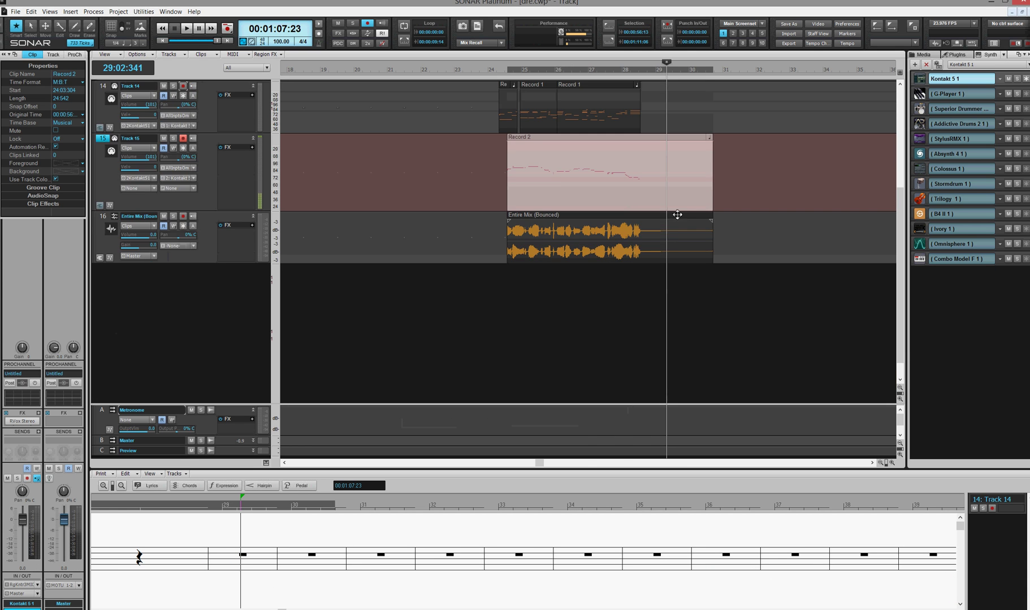
Step: Mute Track 15 and play the bounced organ audio with the piano from near bar 25
{"action": "left_click", "coordinate": [163, 138]}
{"action": "left_click", "coordinate": [521, 282]}
{"action": "key", "text": "space"}
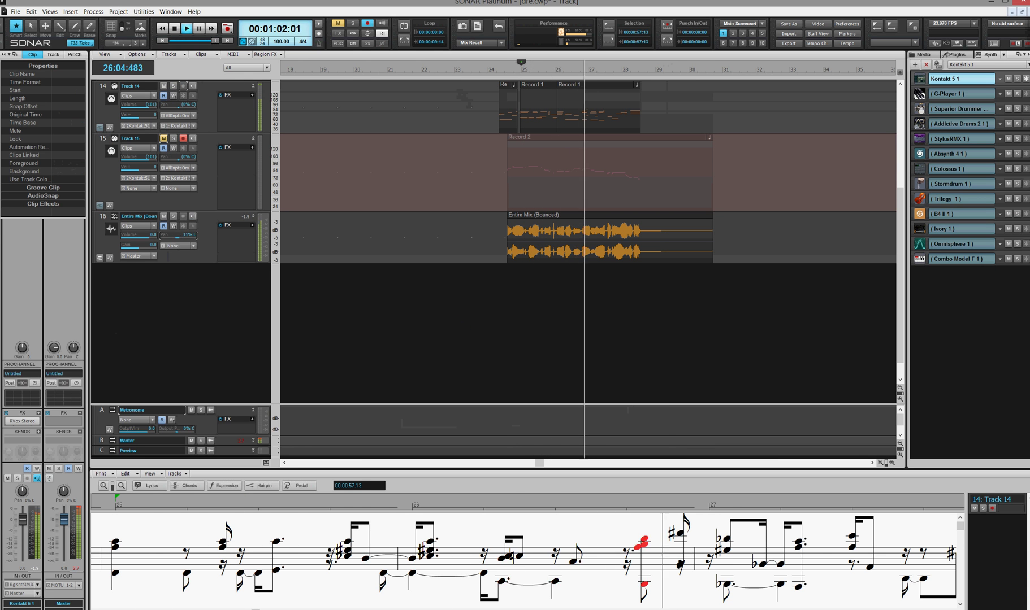
Step: Stop playback, undo the last bounce and unmute Track 15
{"action": "key", "text": "space"}
{"action": "key", "text": "ctrl+z"}
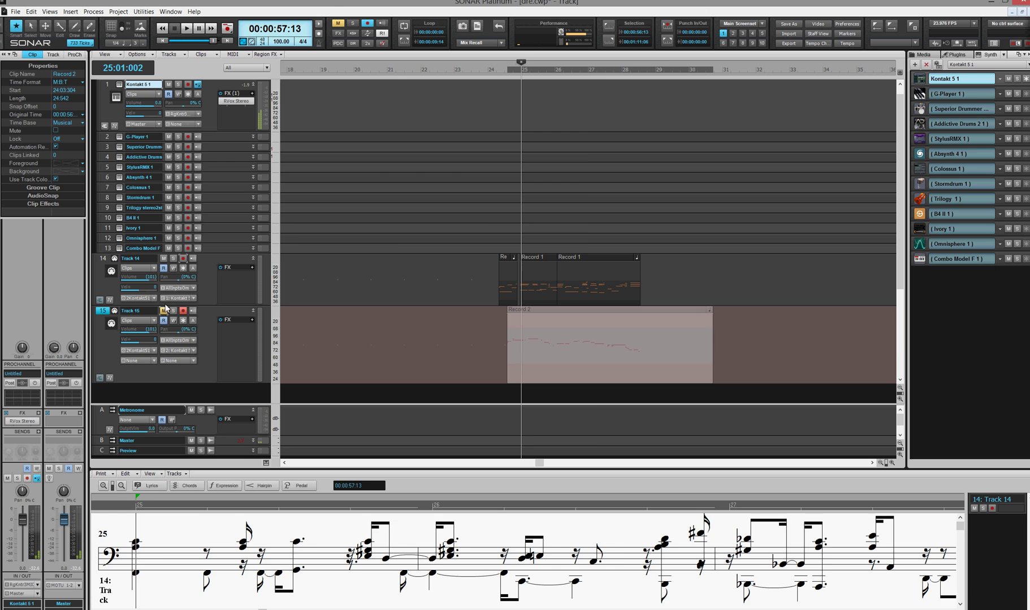
{"action": "left_click", "coordinate": [164, 310]}
Step: Select the Track 15 clip, all three Track 14 clips and the Kontakt 5 1 track, and bounce them to a new track
{"action": "left_click", "coordinate": [667, 346]}
{"action": "left_click", "coordinate": [588, 269], "text": "ctrl"}
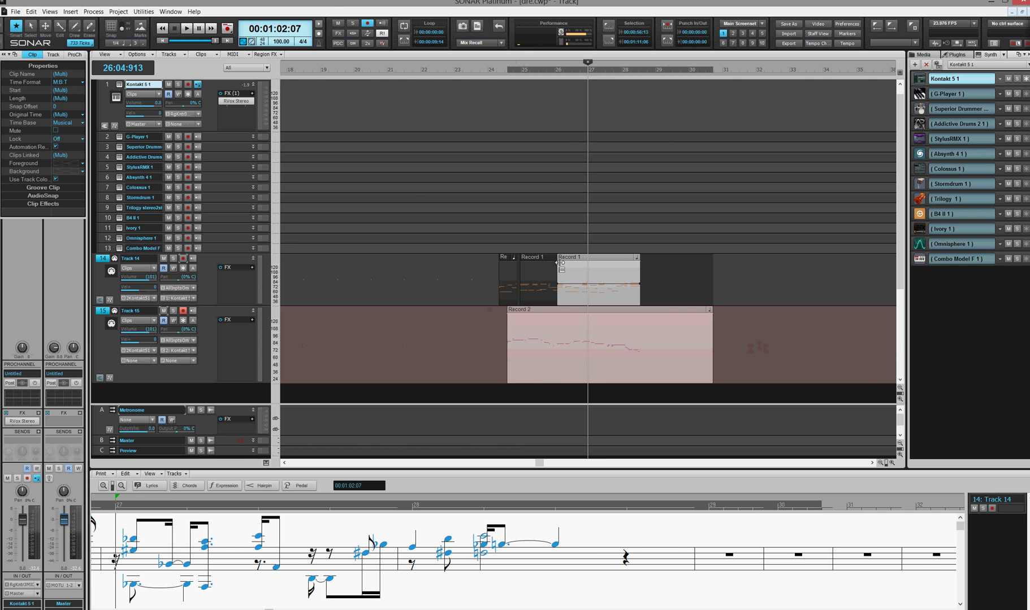
{"action": "left_click", "coordinate": [549, 264], "text": "ctrl"}
{"action": "left_click", "coordinate": [514, 263], "text": "ctrl"}
{"action": "left_click", "coordinate": [111, 85], "text": "ctrl"}
{"action": "key", "text": "ctrl+b"}
{"action": "key", "text": "Return"}
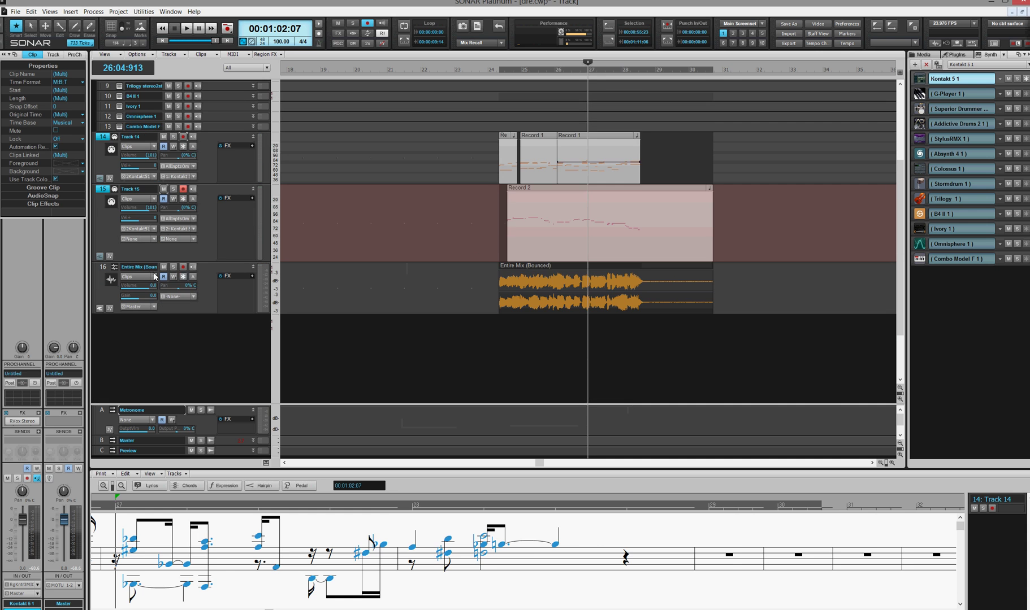
Step: Solo the bounced Track 16 and play it from bar 24 to check the combined piano and organ audio
{"action": "left_click", "coordinate": [173, 267]}
{"action": "left_click", "coordinate": [504, 338]}
{"action": "key", "text": "space"}
{"action": "key", "text": "space"}
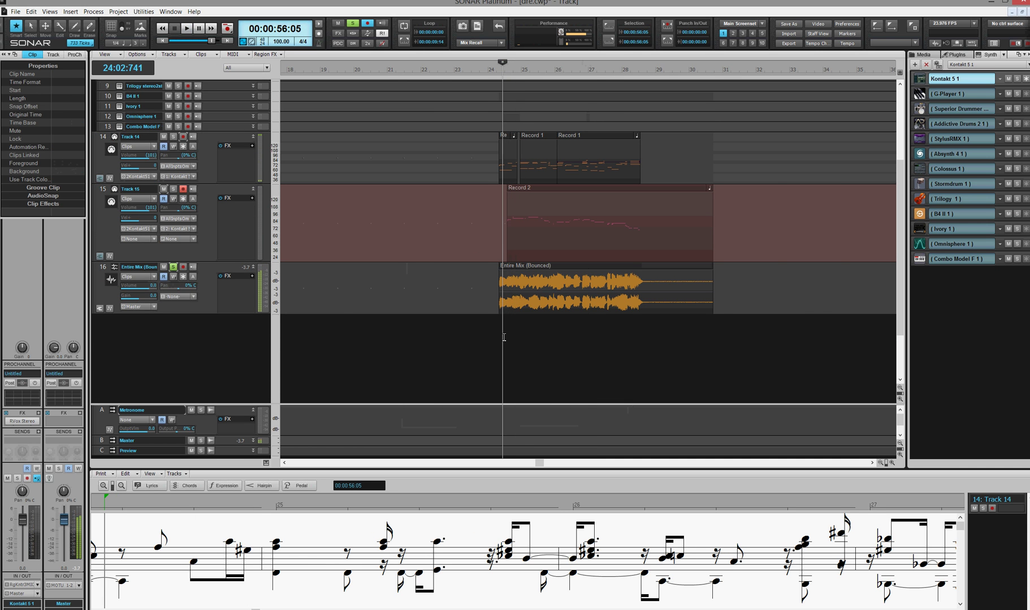
Step: Undo the bounce of the combined Track 14 and Track 15 clips
{"action": "scroll", "coordinate": [458, 277], "scroll_direction": "up", "scroll_amount": 5}
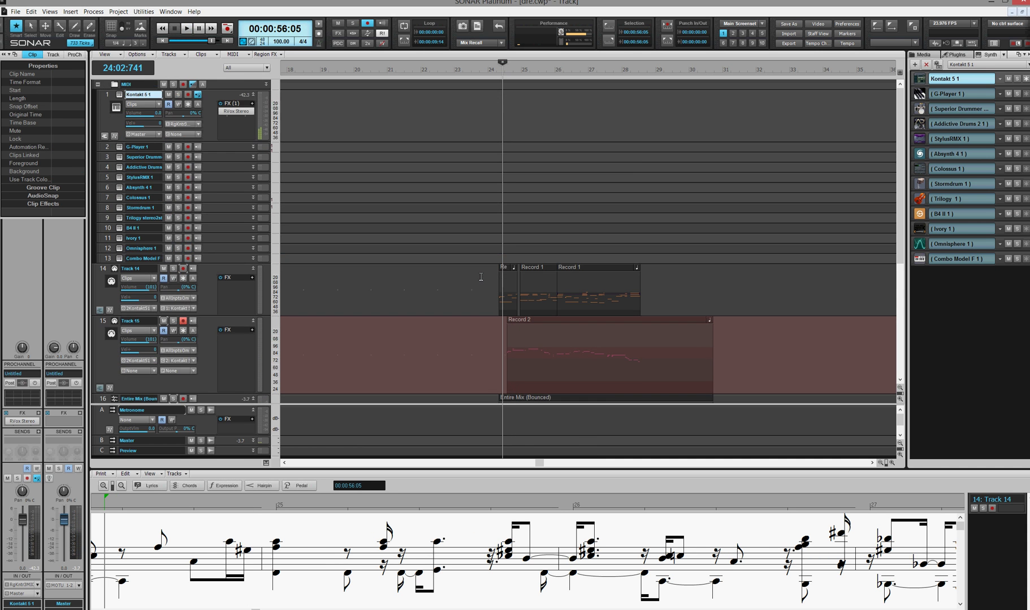
{"action": "scroll", "coordinate": [480, 276], "scroll_direction": "down", "scroll_amount": 2}
{"action": "key", "text": "ctrl+z"}
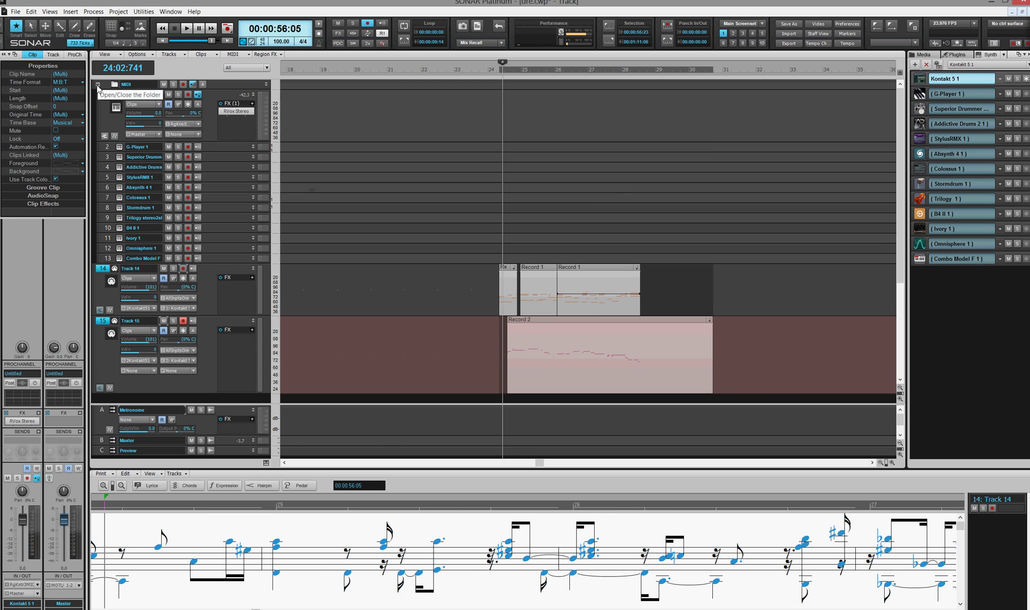
Step: Collapse the MIDI folder, select the whole folder together with the three Track 14 clips, and bounce them to a new track
{"action": "left_click", "coordinate": [98, 85]}
{"action": "left_click", "coordinate": [464, 277]}
{"action": "left_click_drag", "start_coordinate": [507, 126], "coordinate": [594, 111]}
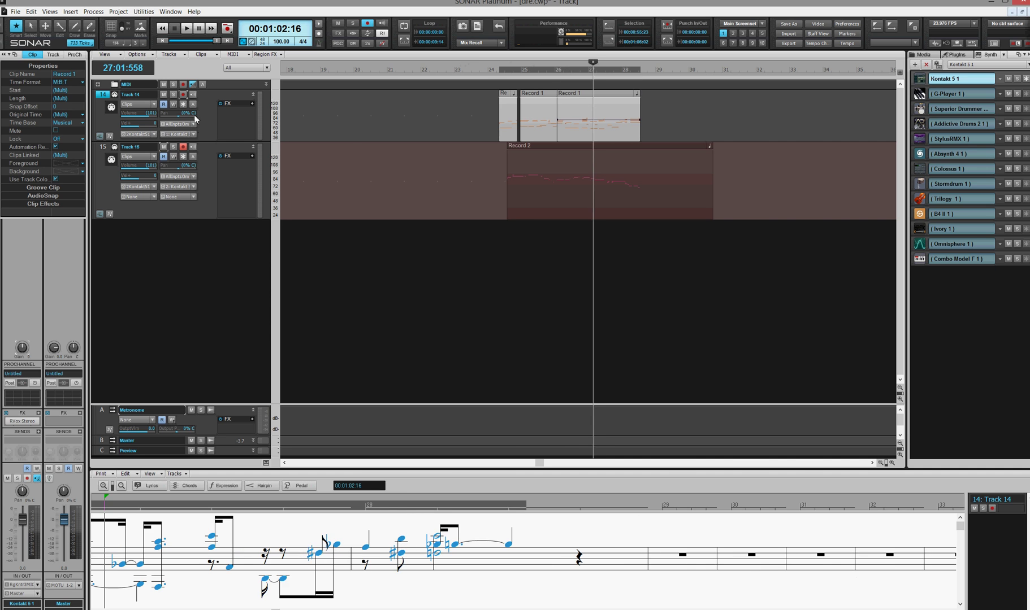
{"action": "left_click", "coordinate": [98, 85]}
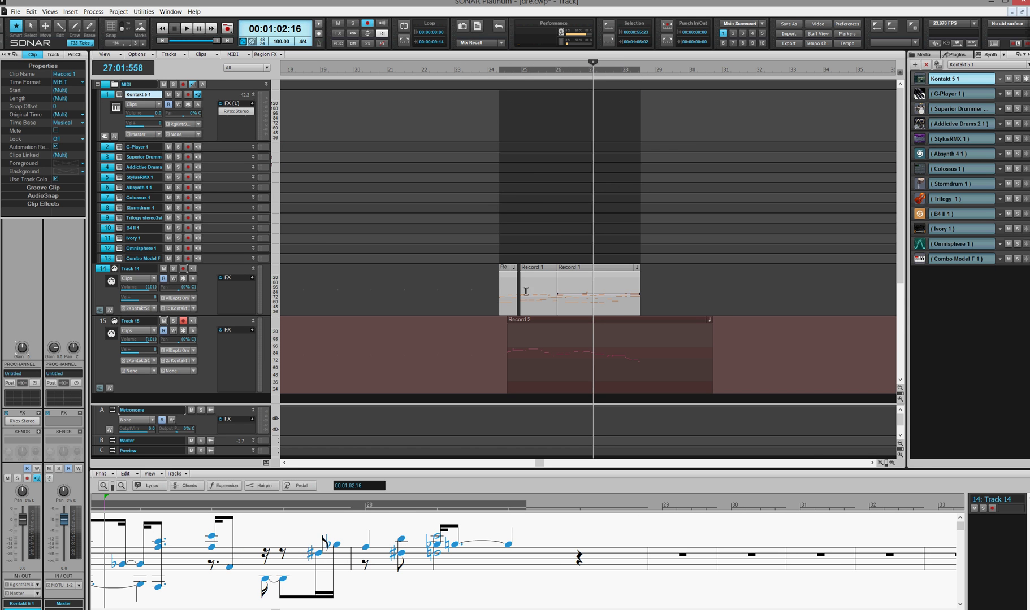
{"action": "left_click", "coordinate": [97, 85]}
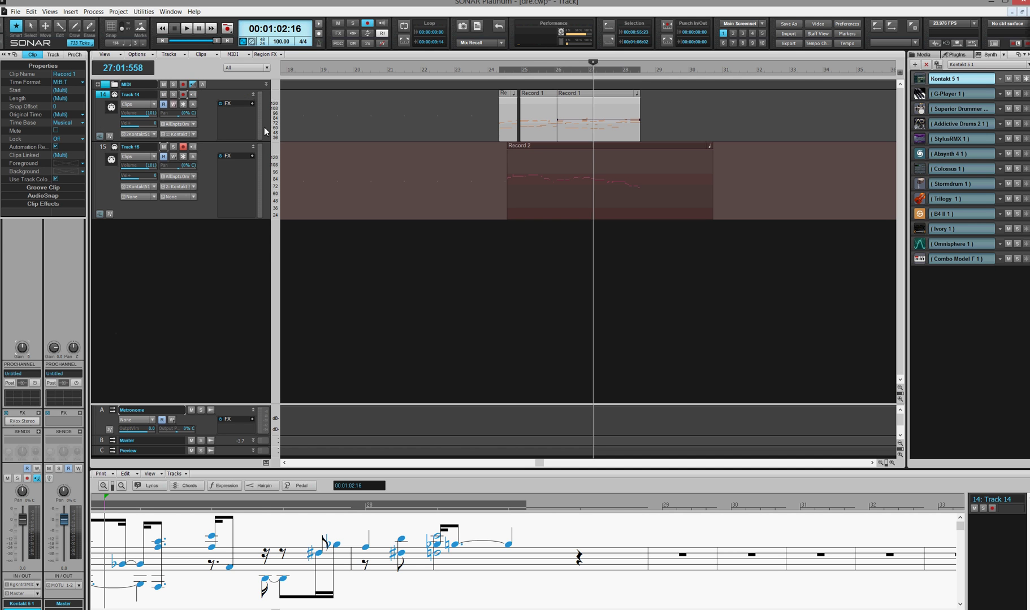
{"action": "key", "text": "ctrl+b"}
{"action": "left_click", "coordinate": [533, 415]}
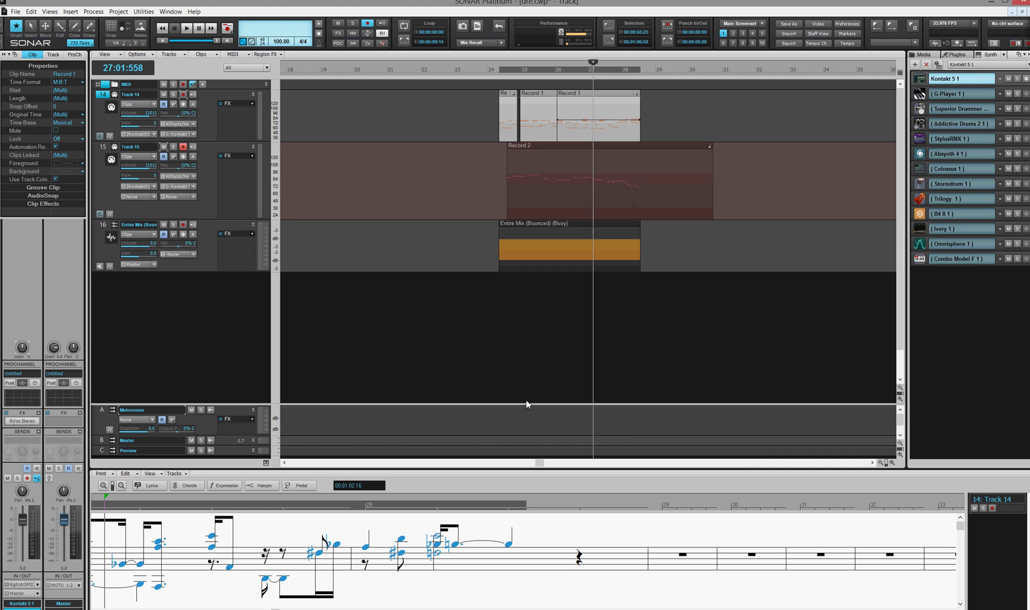
Step: Solo the bounced Track 16, turn its solo off and set the playhead just before bar 24
{"action": "left_click", "coordinate": [173, 225]}
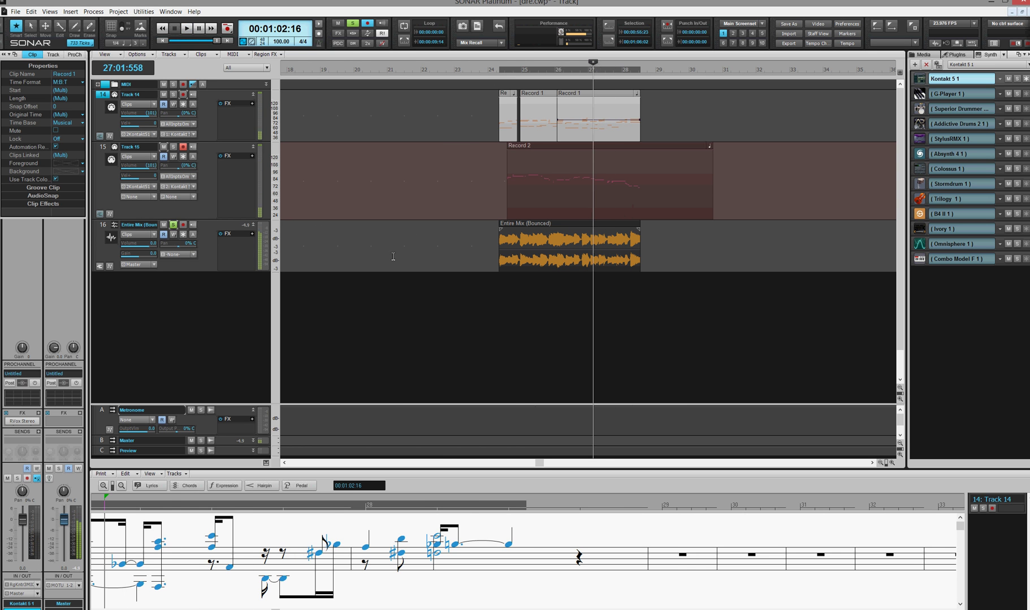
{"action": "left_click", "coordinate": [172, 225]}
{"action": "left_click", "coordinate": [512, 183]}
{"action": "left_click", "coordinate": [481, 185]}
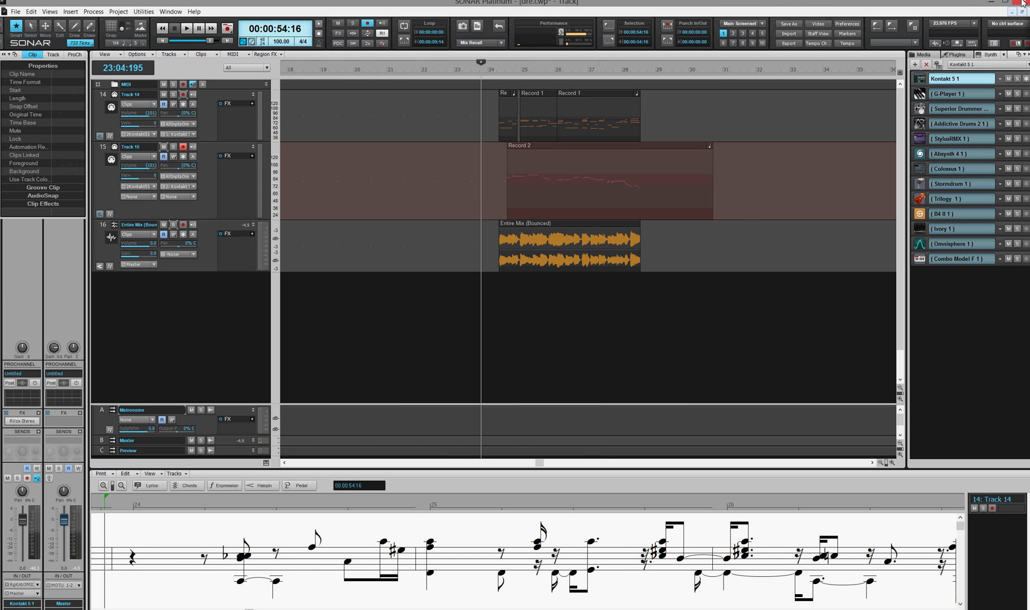